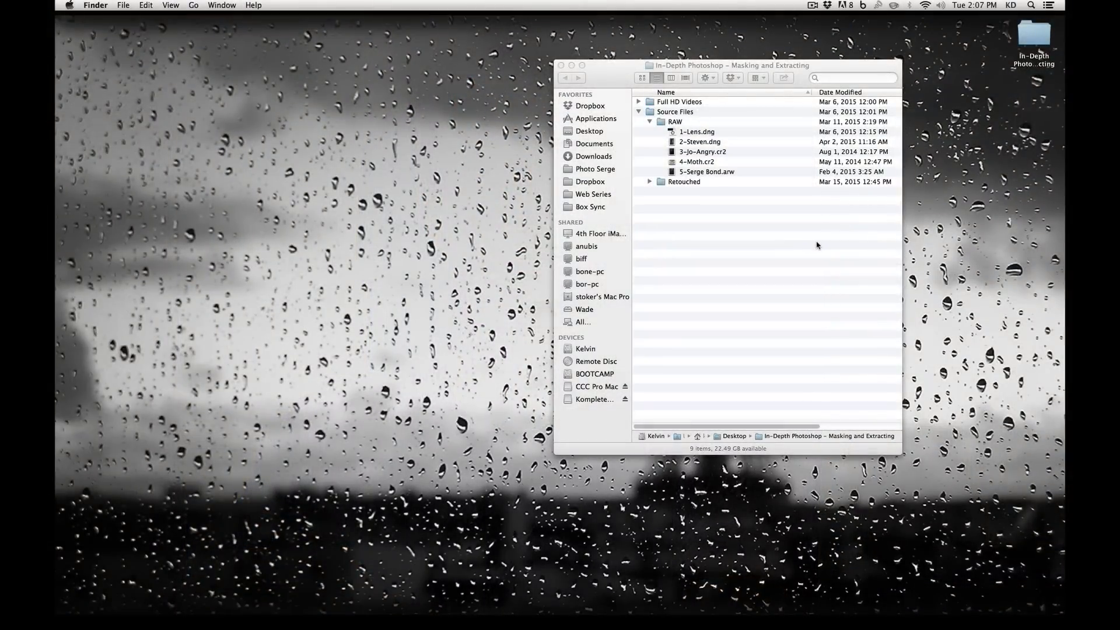
# Step: Open the DNG numbered 2 from the RAW source folder in Photoshop CC 2014, keeping the default Camera Raw settings
pyautogui.click(816, 245)
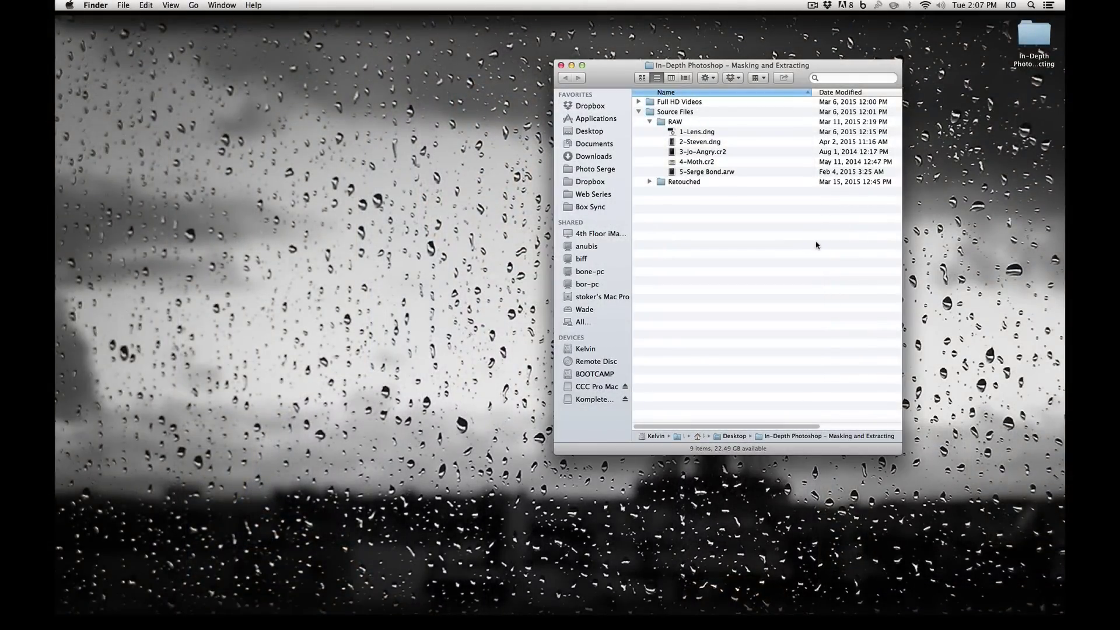
pyautogui.rightClick(706, 145)
pyautogui.moveTo(722, 156)
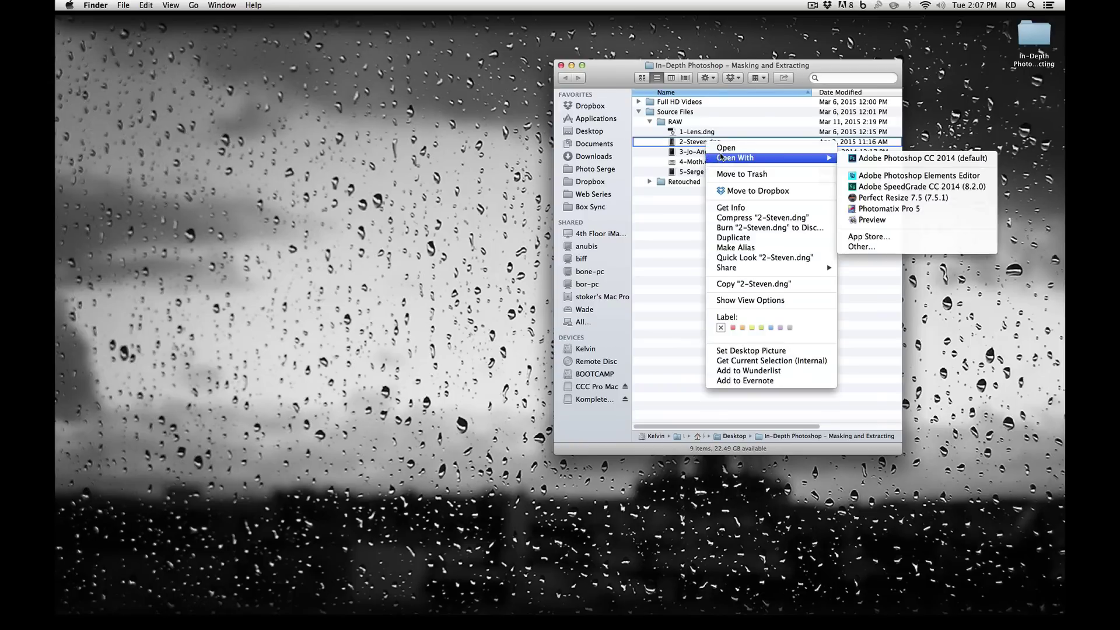
pyautogui.click(886, 161)
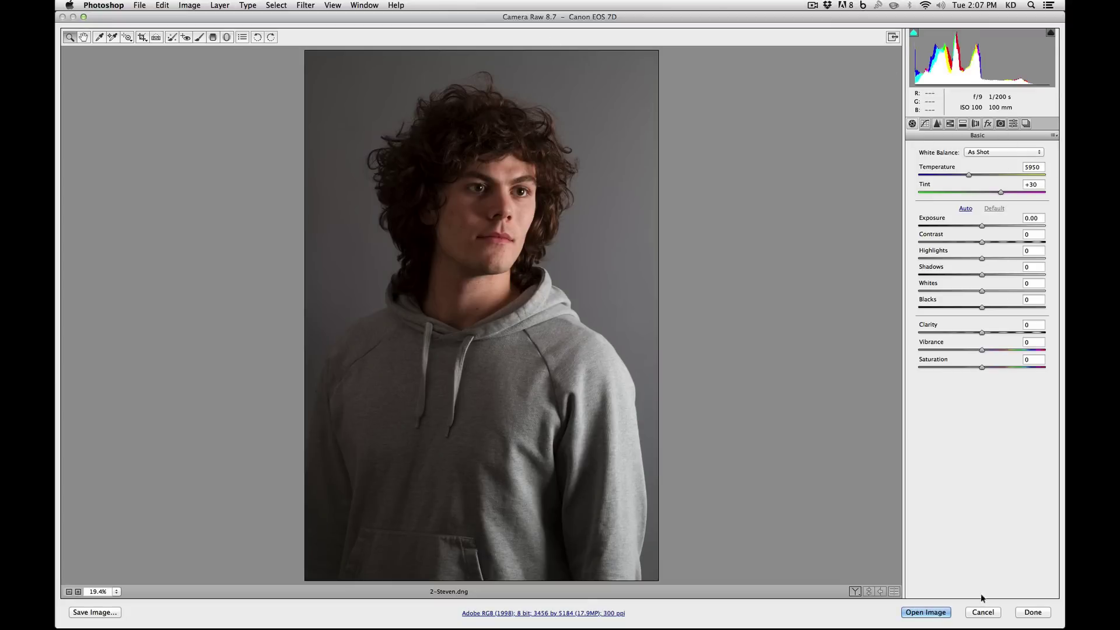
pyautogui.click(944, 612)
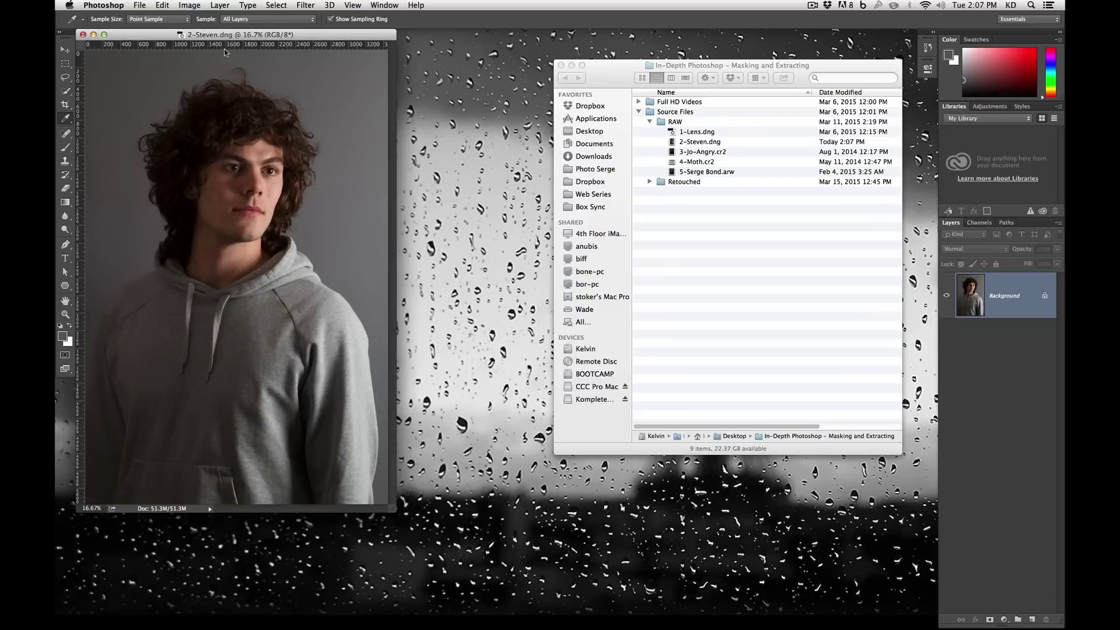
# Step: Select the gray background on the left side of the man's hair and shoulder with the Quick Selection tool
pyautogui.press('super+equal')
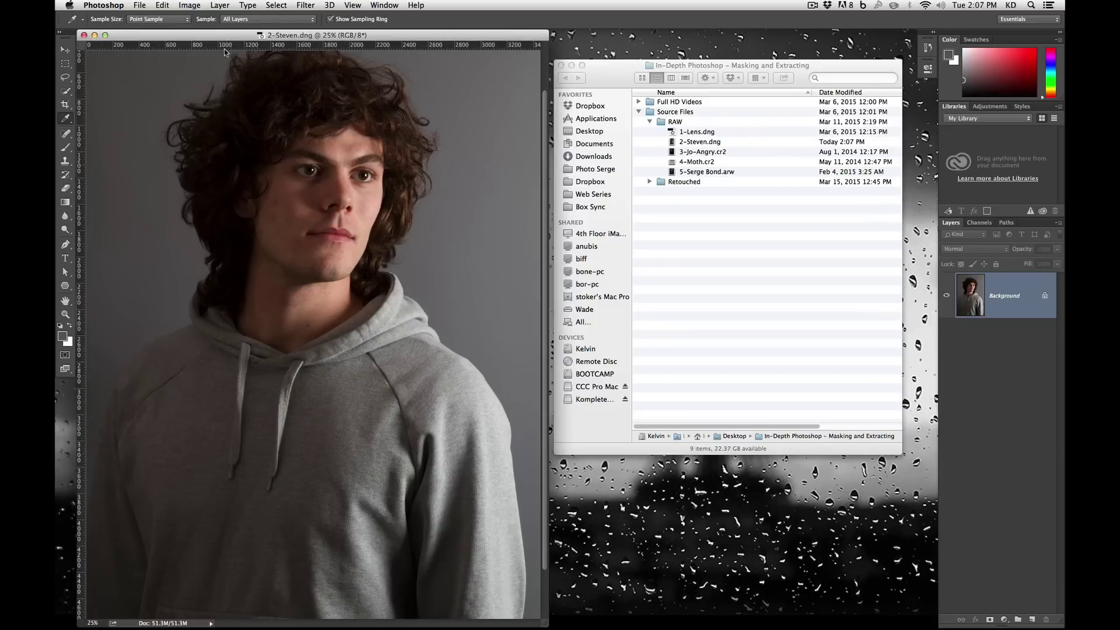
pyautogui.press('super+equal')
pyautogui.press('super+equal')
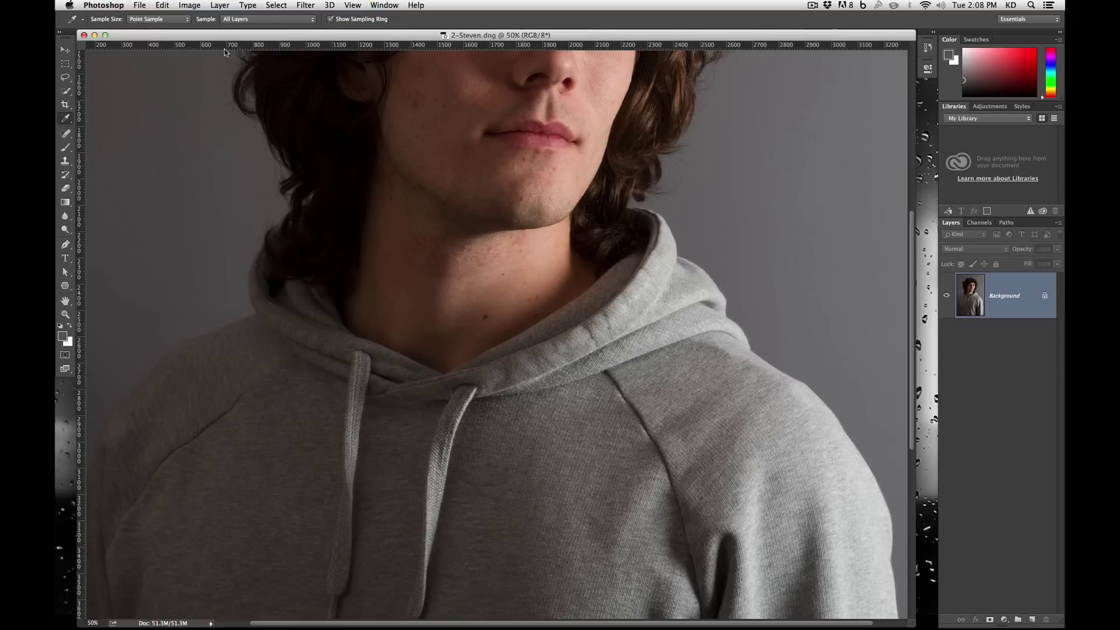
pyautogui.press('super+equal')
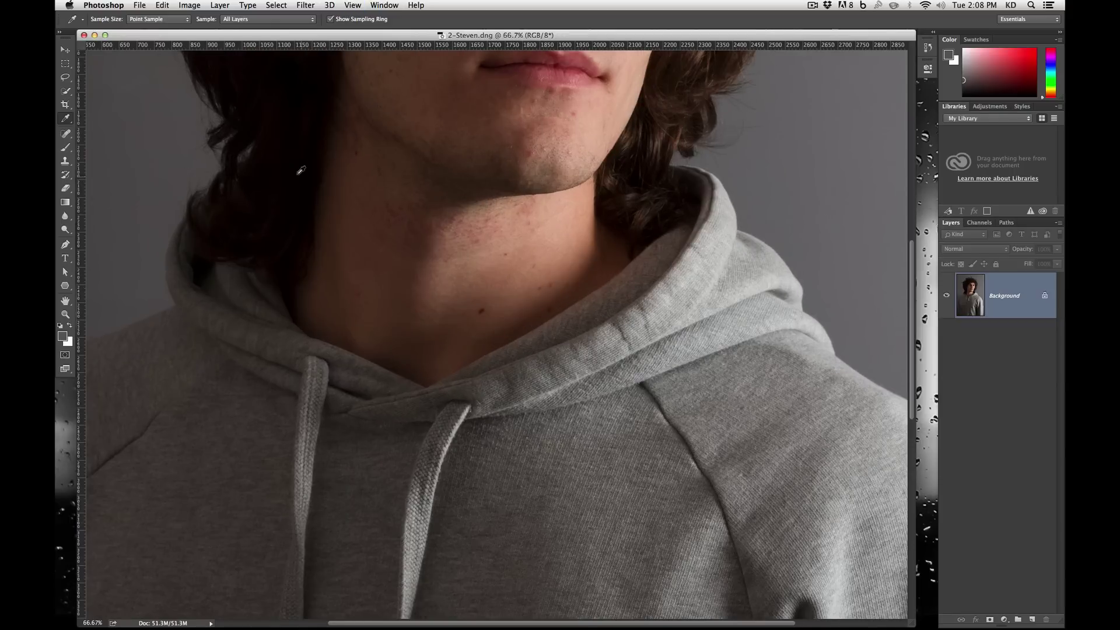
pyautogui.moveTo(300, 169); pyautogui.dragTo(530, 395)
pyautogui.moveTo(445, 195); pyautogui.dragTo(489, 378)
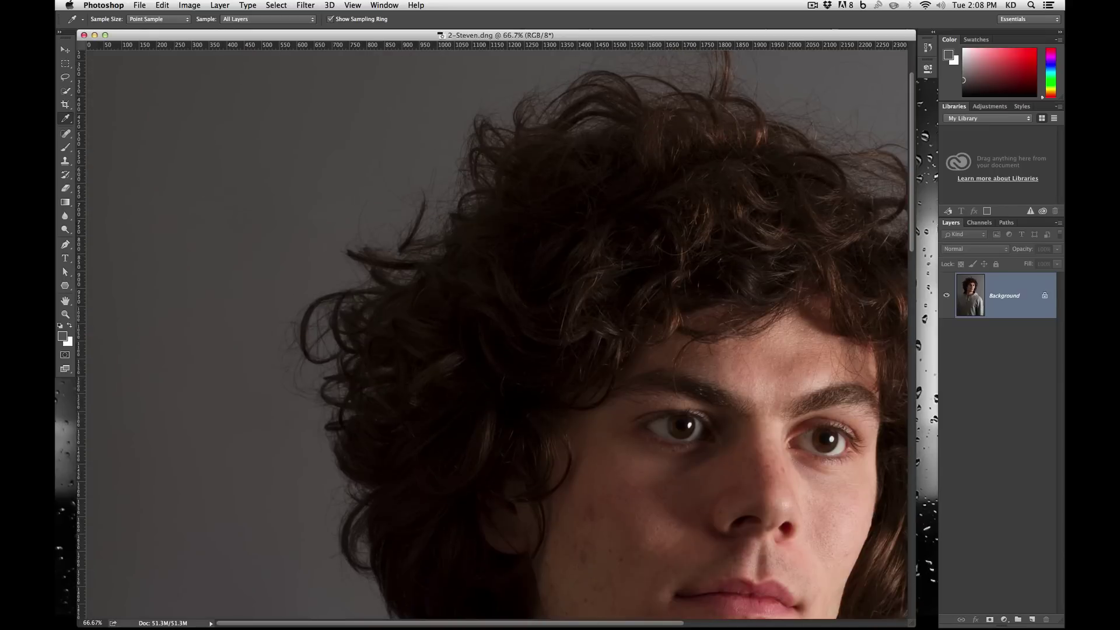
pyautogui.click(67, 92)
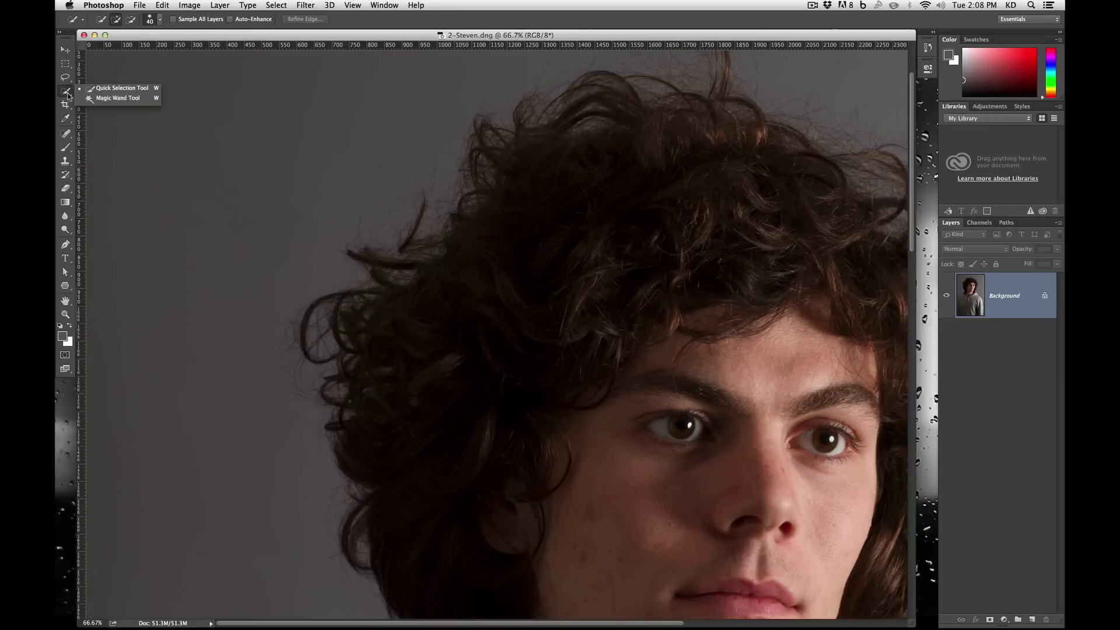
pyautogui.click(96, 89)
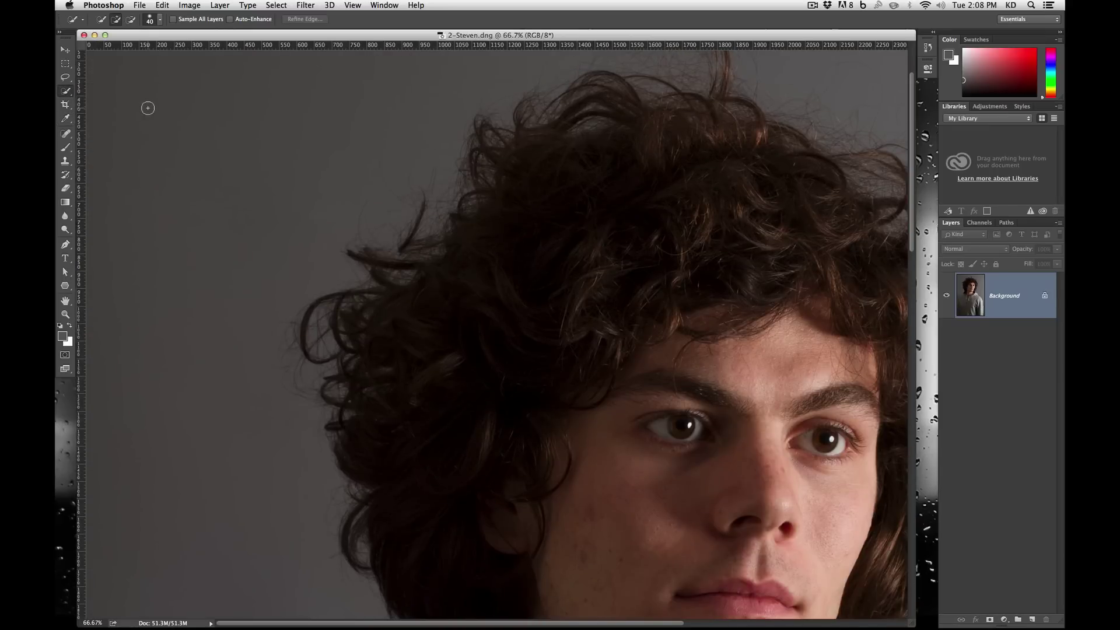
pyautogui.press('super+minus')
pyautogui.press('super+minus')
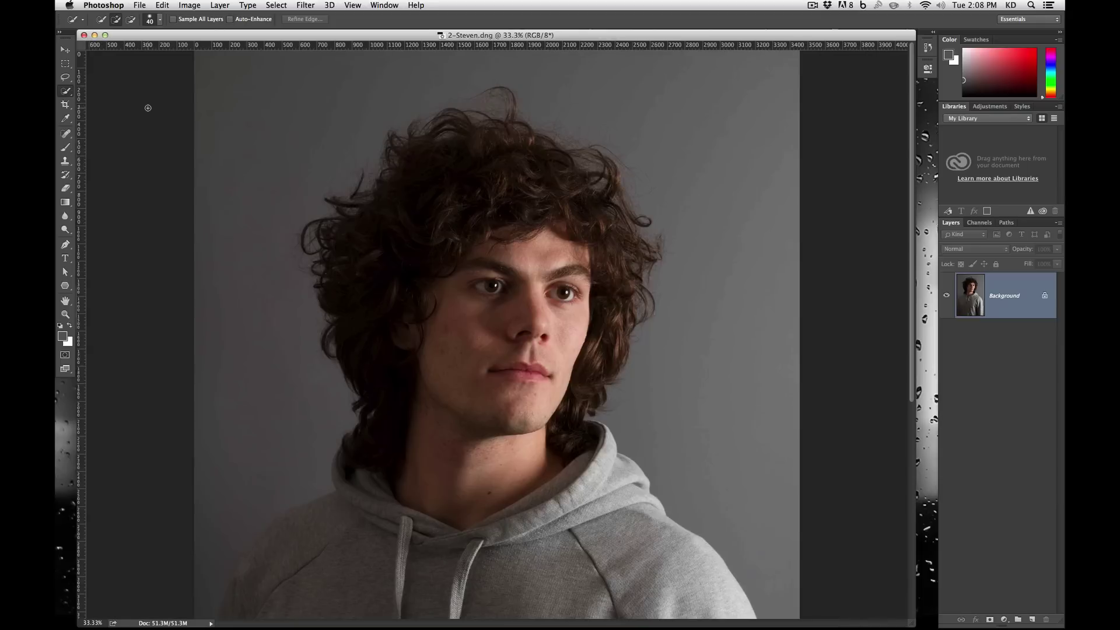
pyautogui.moveTo(271, 95)
pyautogui.mouseDown()
pyautogui.moveTo(234, 247)
pyautogui.moveTo(233, 388)
pyautogui.moveTo(213, 542)
pyautogui.moveTo(221, 533)
pyautogui.mouseUp()
# Step: Extend the background selection down along the left sleeve and subtract the area that spills onto the hoodie
pyautogui.scroll(-10, 282, 298)
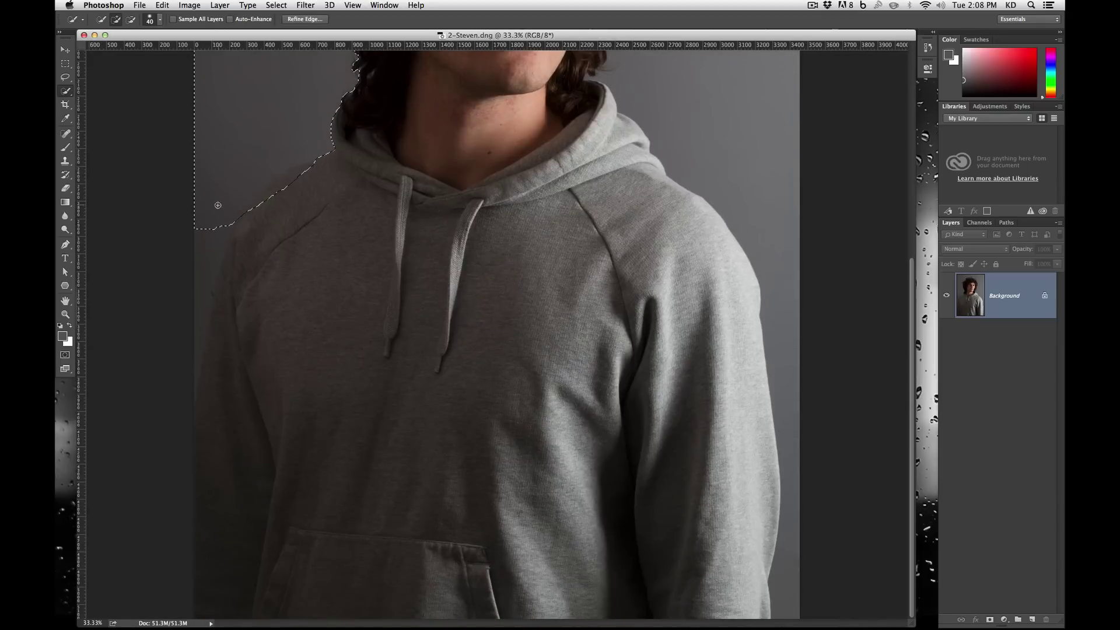
pyautogui.moveTo(199, 273)
pyautogui.mouseDown()
pyautogui.moveTo(186, 354)
pyautogui.moveTo(201, 292)
pyautogui.moveTo(188, 361)
pyautogui.moveTo(191, 398)
pyautogui.moveTo(205, 400)
pyautogui.moveTo(259, 247)
pyautogui.moveTo(341, 162)
pyautogui.moveTo(275, 198)
pyautogui.moveTo(219, 314)
pyautogui.mouseUp()
pyautogui.press('alt')
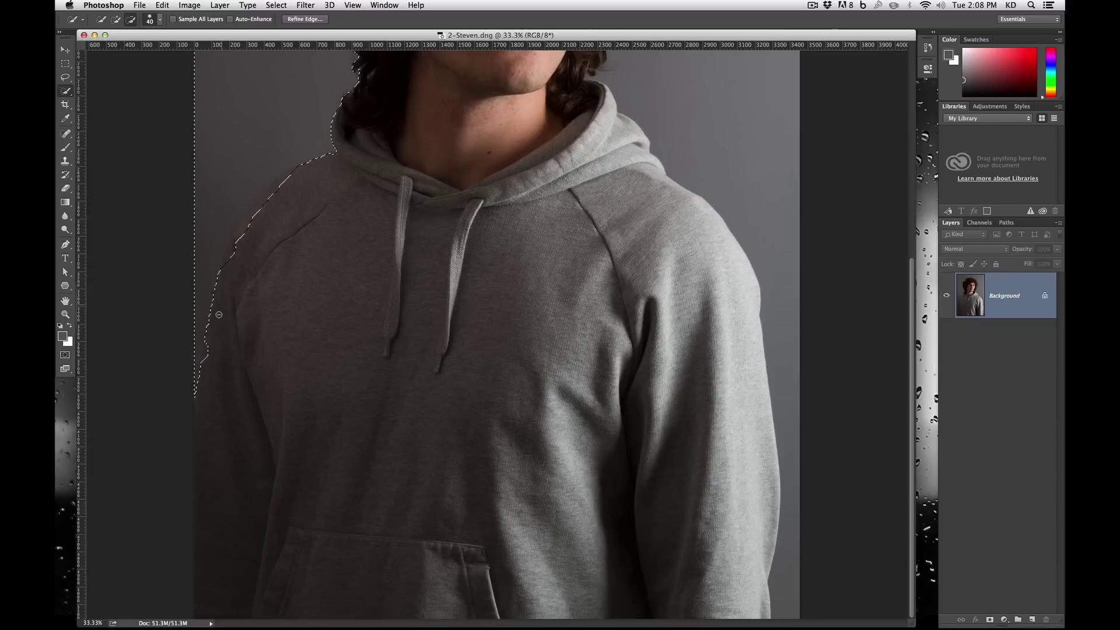
pyautogui.moveTo(220, 354)
pyautogui.mouseDown()
pyautogui.moveTo(285, 230)
pyautogui.moveTo(249, 262)
pyautogui.moveTo(237, 263)
pyautogui.moveTo(239, 244)
pyautogui.moveTo(290, 176)
pyautogui.moveTo(245, 227)
pyautogui.mouseUp()
# Step: Add the background above the hair and along the man's right-hand side of the photo to the selection, down to the lower edge
pyautogui.scroll(5, 380, 165)
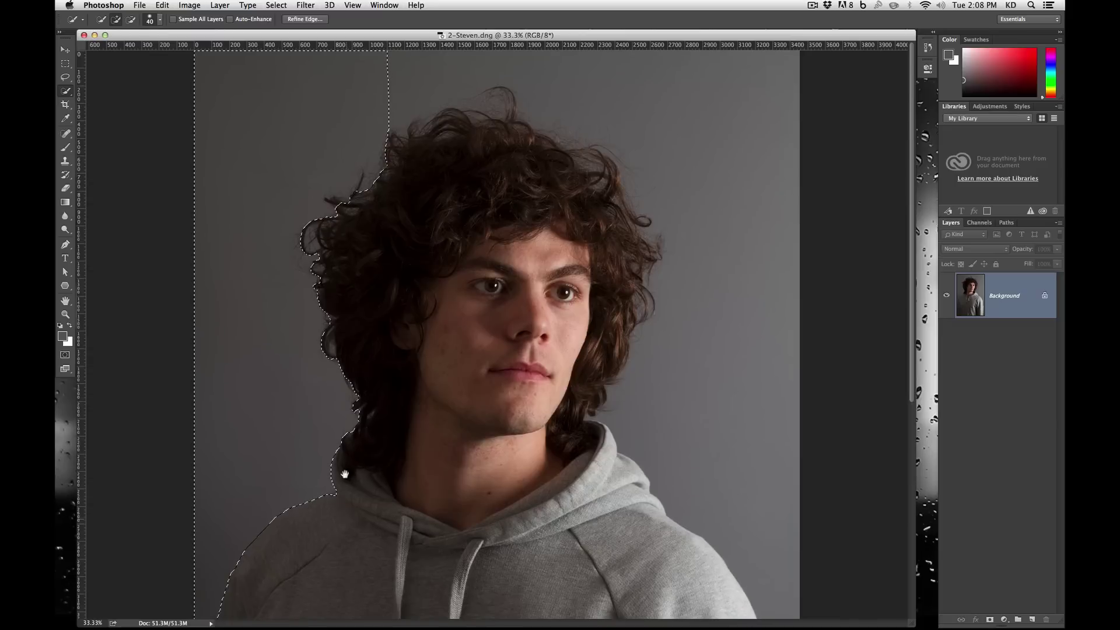
pyautogui.moveTo(374, 73)
pyautogui.mouseDown()
pyautogui.moveTo(769, 61)
pyautogui.moveTo(781, 97)
pyautogui.moveTo(742, 200)
pyautogui.mouseUp()
pyautogui.moveTo(774, 488); pyautogui.dragTo(765, 442)
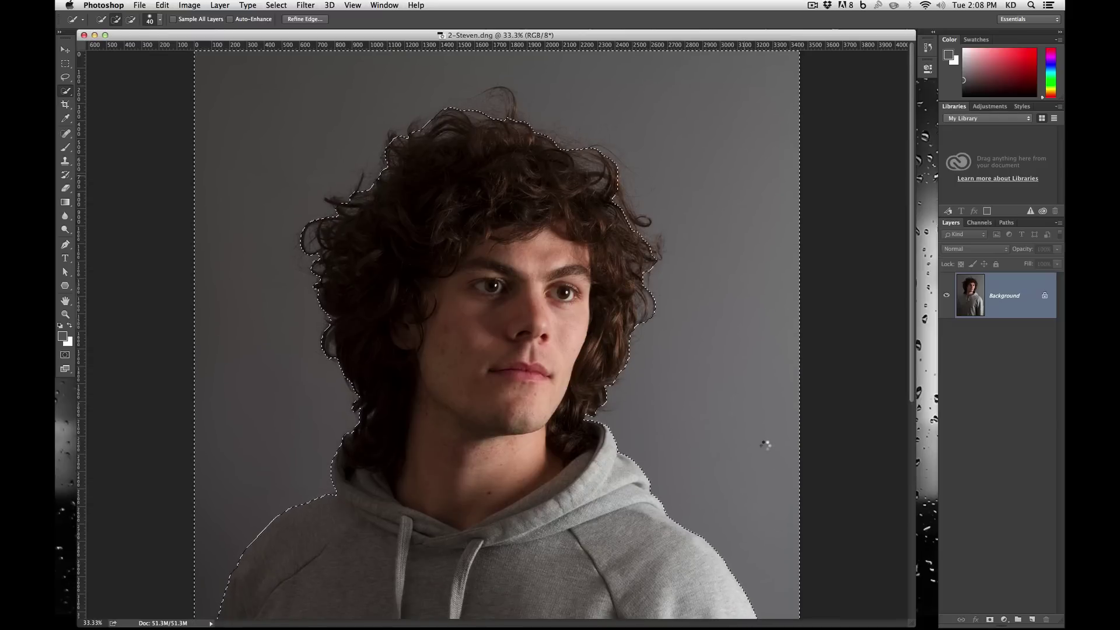
pyautogui.scroll(-5, 768, 450)
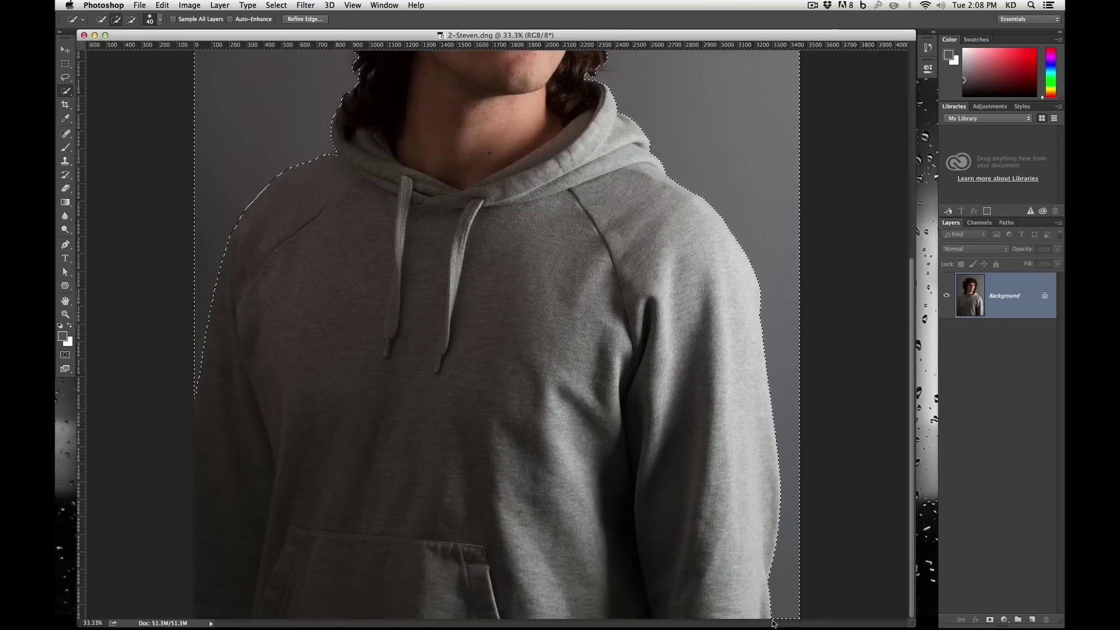
pyautogui.scroll(5, 759, 291)
pyautogui.scroll(3, 656, 270)
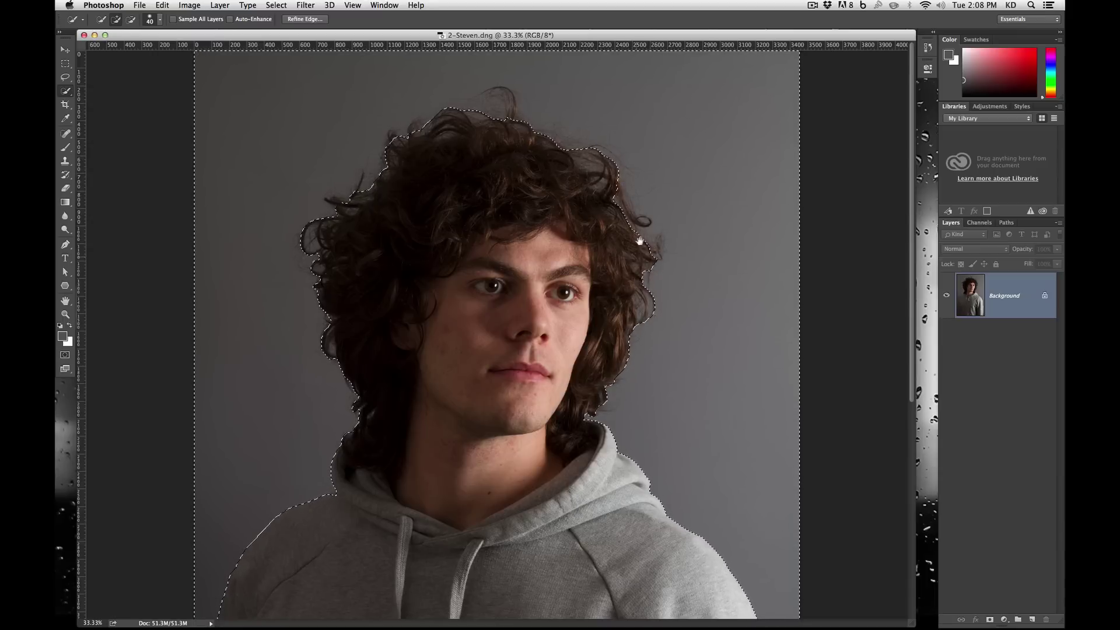
pyautogui.scroll(-10, 331, 266)
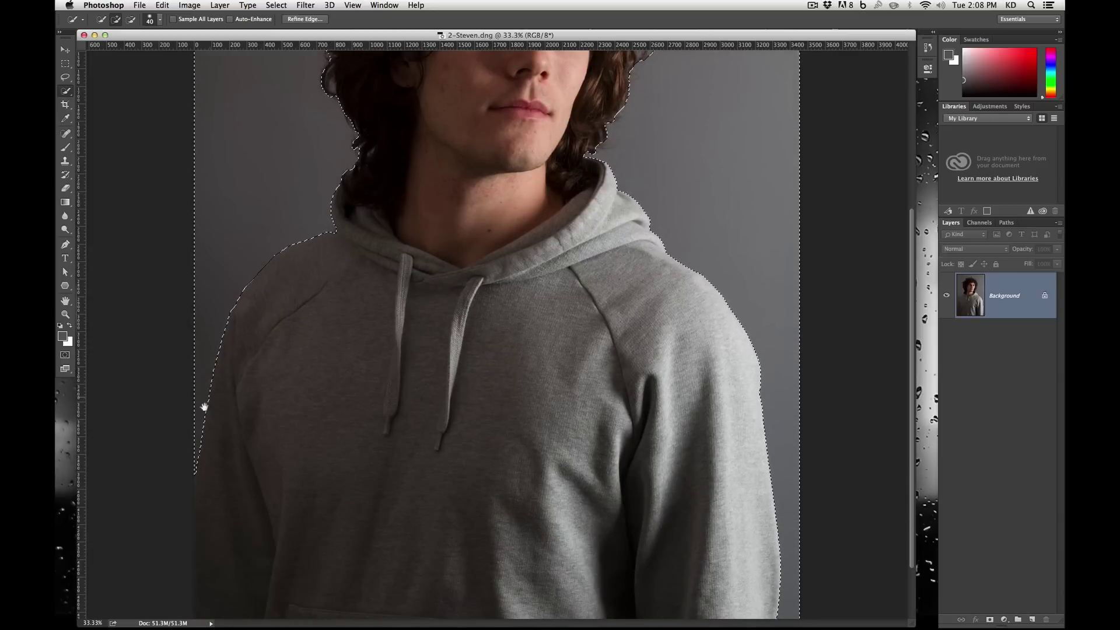
pyautogui.moveTo(343, 290); pyautogui.dragTo(456, 578)
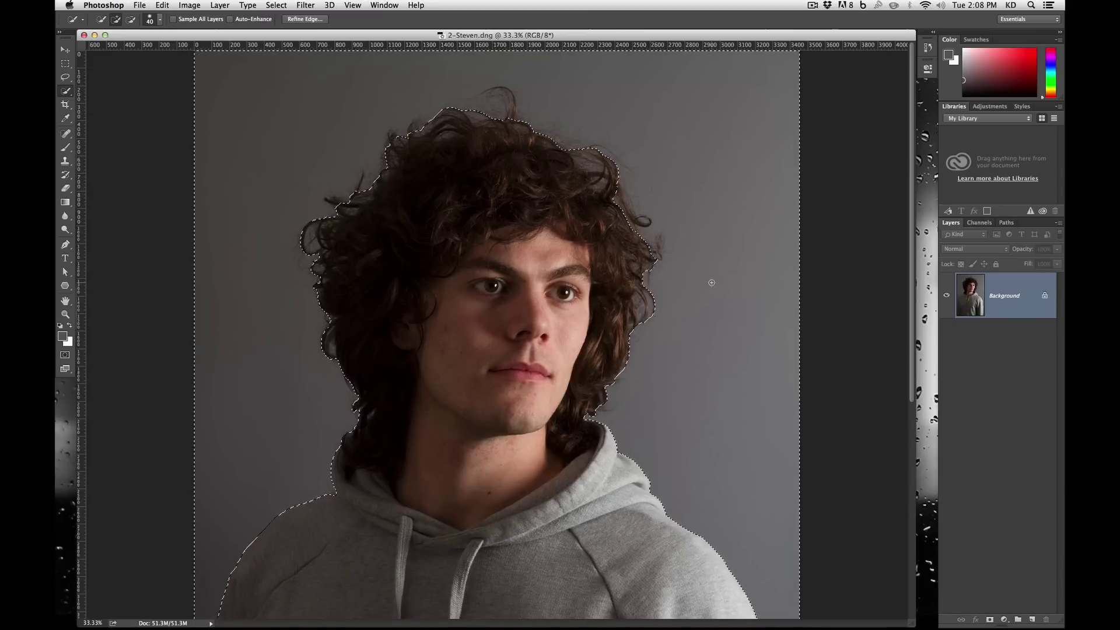
# Step: Invert the selection so that it covers the man instead of the background
pyautogui.press('super+shift+i')
pyautogui.click(282, 4)
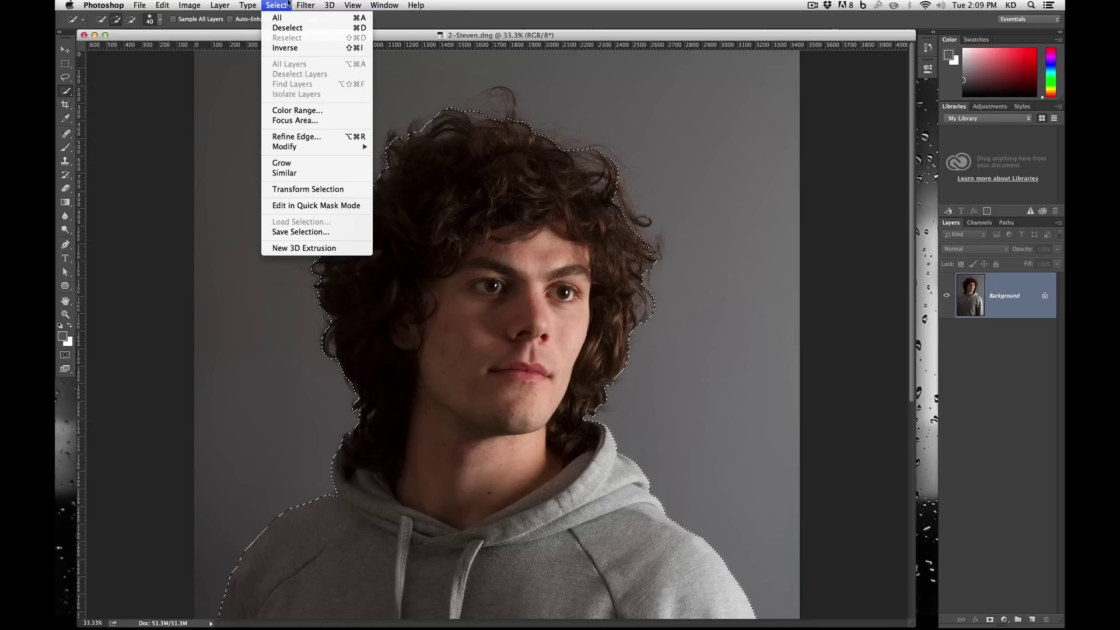
pyautogui.click(313, 48)
pyautogui.click(286, 6)
pyautogui.click(276, 4)
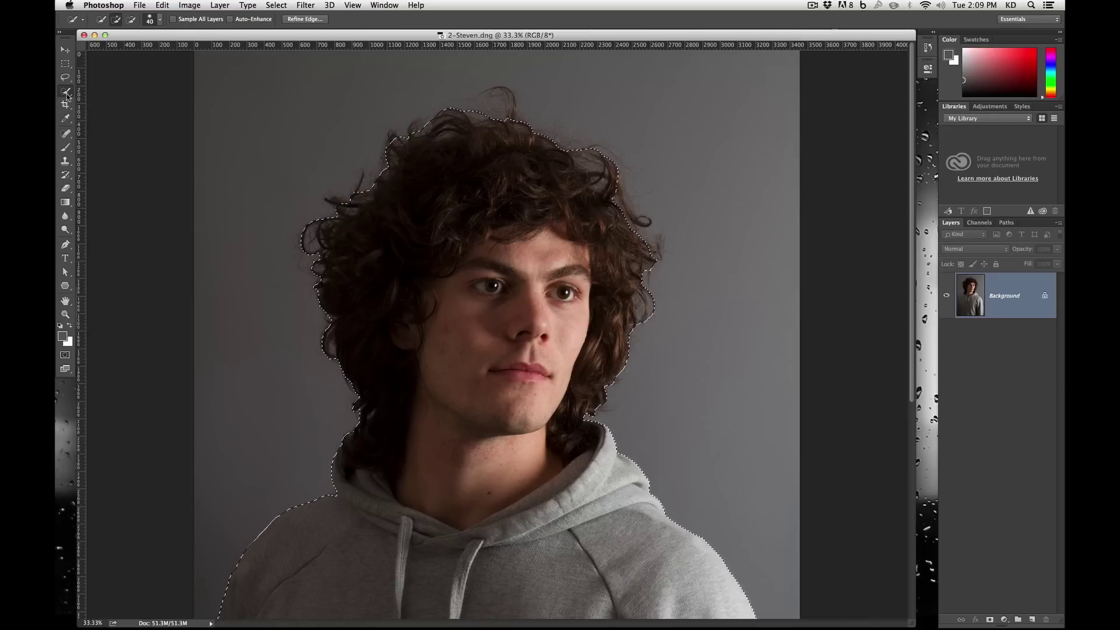
# Step: Start Refine Edge on the selection, uncover the portrait, and set the view mode to On White
pyautogui.click(306, 19)
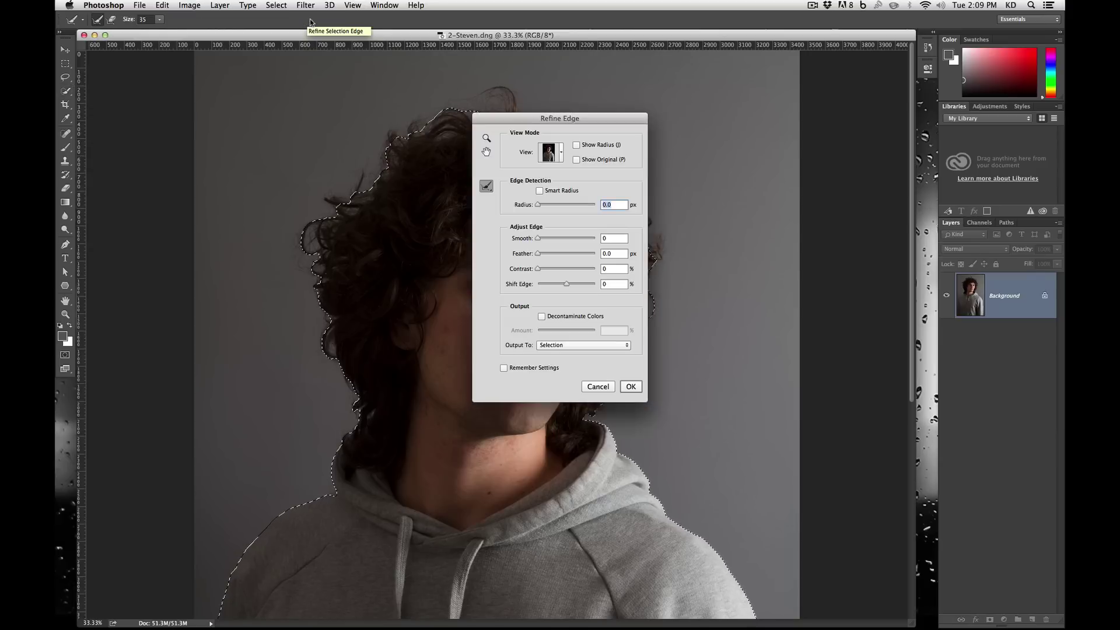
pyautogui.moveTo(521, 118); pyautogui.dragTo(750, 67)
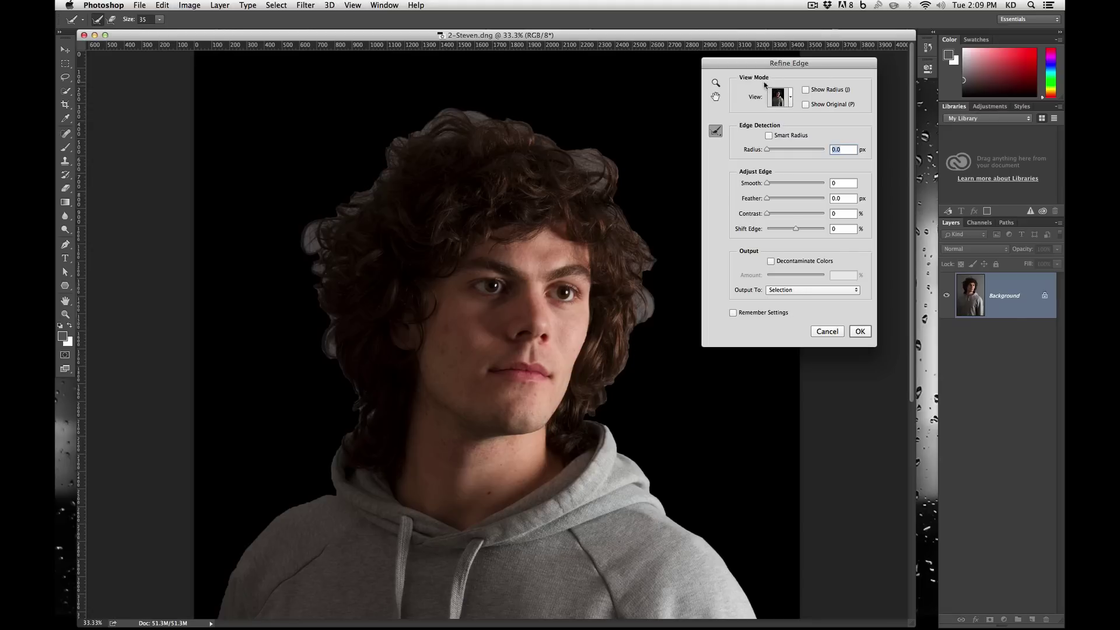
pyautogui.click(790, 97)
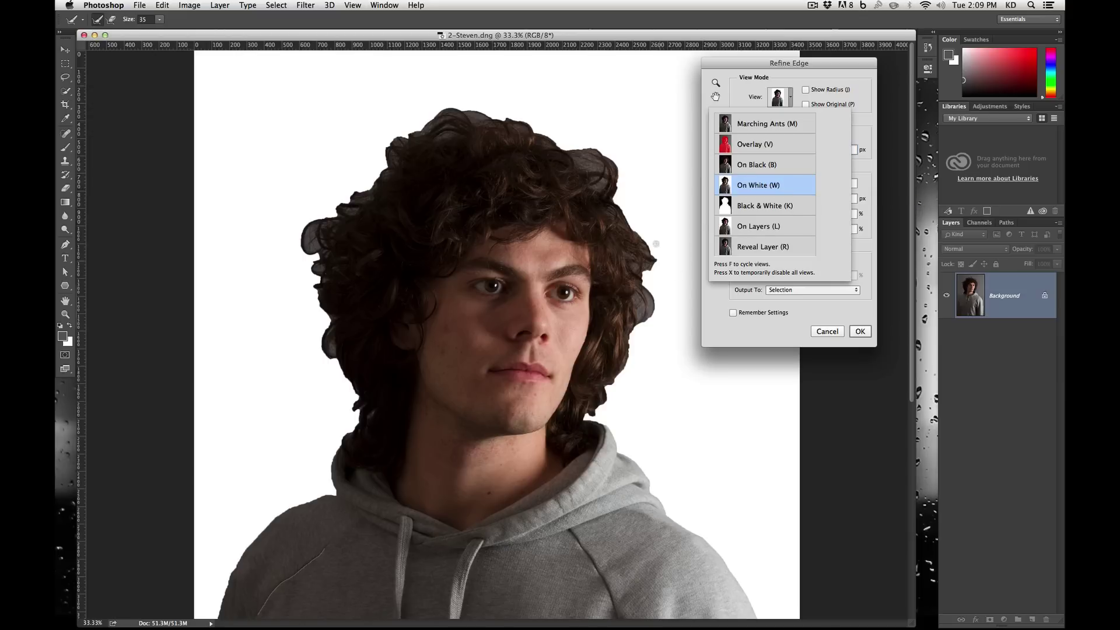
pyautogui.scroll(-3, 766, 192)
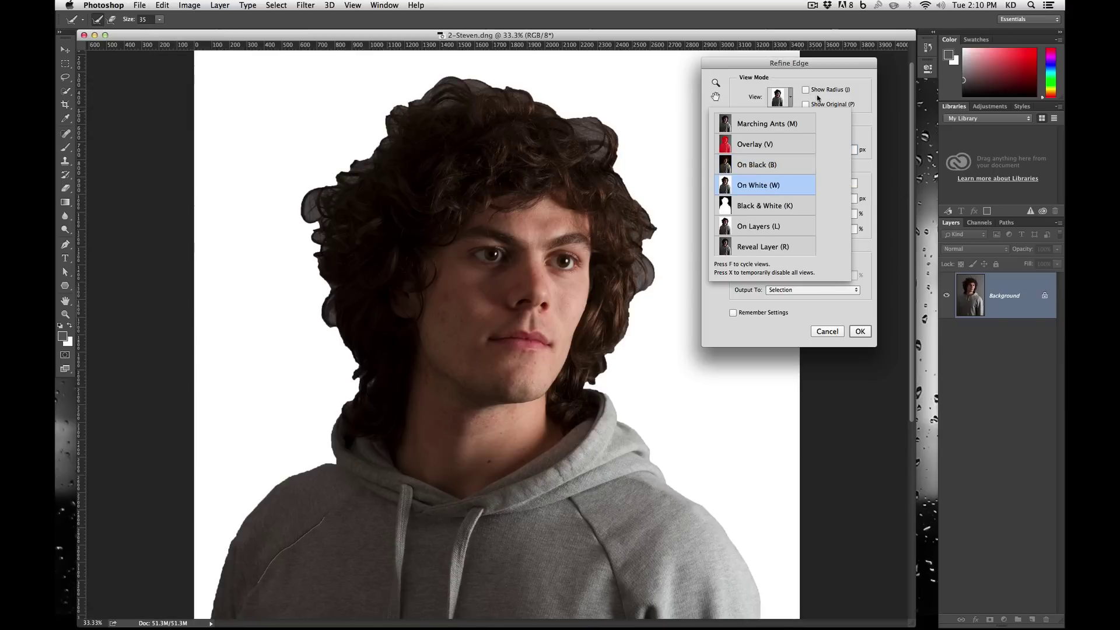
pyautogui.click(795, 82)
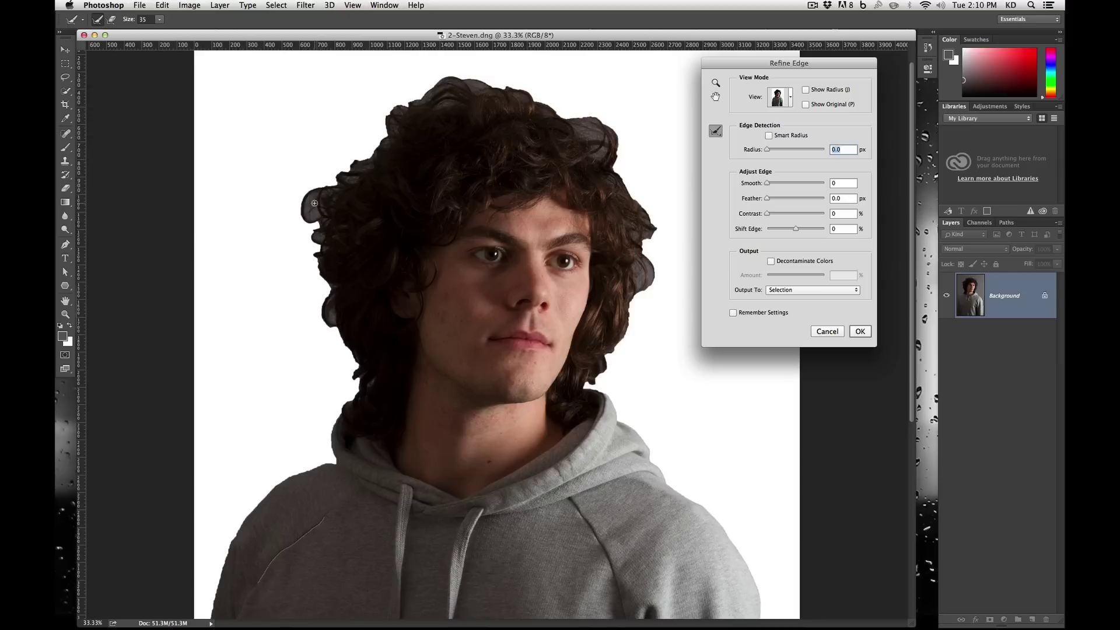
# Step: Set the Refine Radius brush size to 191 and paint around the entire outer edge of the hair
pyautogui.click(160, 20)
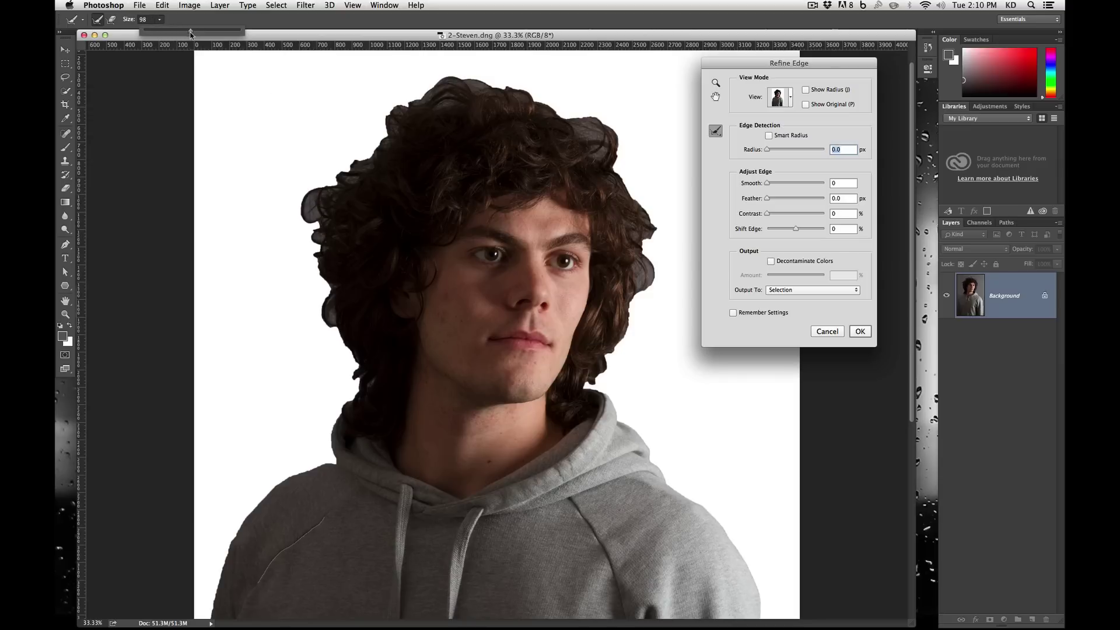
pyautogui.moveTo(191, 34); pyautogui.dragTo(214, 34)
pyautogui.moveTo(343, 405)
pyautogui.mouseDown()
pyautogui.moveTo(354, 389)
pyautogui.moveTo(329, 294)
pyautogui.mouseUp()
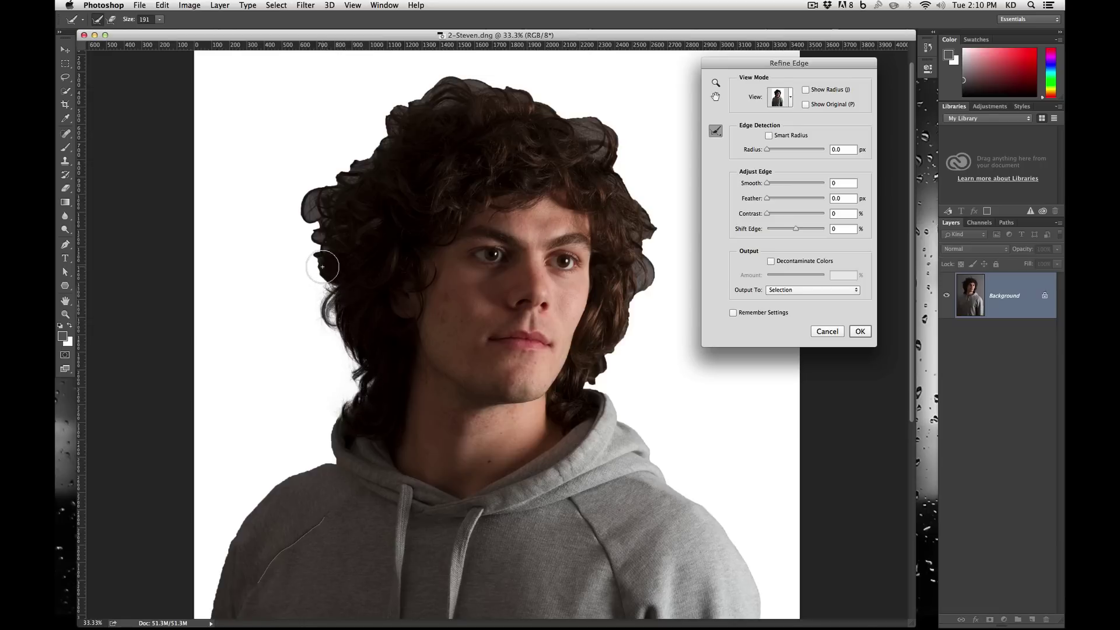
pyautogui.moveTo(324, 269)
pyautogui.mouseDown()
pyautogui.moveTo(322, 216)
pyautogui.moveTo(307, 211)
pyautogui.moveTo(351, 158)
pyautogui.mouseUp()
pyautogui.moveTo(379, 133)
pyautogui.mouseDown()
pyautogui.moveTo(407, 100)
pyautogui.moveTo(478, 84)
pyautogui.moveTo(448, 81)
pyautogui.moveTo(437, 83)
pyautogui.moveTo(546, 101)
pyautogui.moveTo(595, 124)
pyautogui.moveTo(644, 210)
pyautogui.moveTo(651, 192)
pyautogui.moveTo(651, 221)
pyautogui.moveTo(665, 208)
pyautogui.moveTo(650, 246)
pyautogui.moveTo(629, 205)
pyautogui.mouseUp()
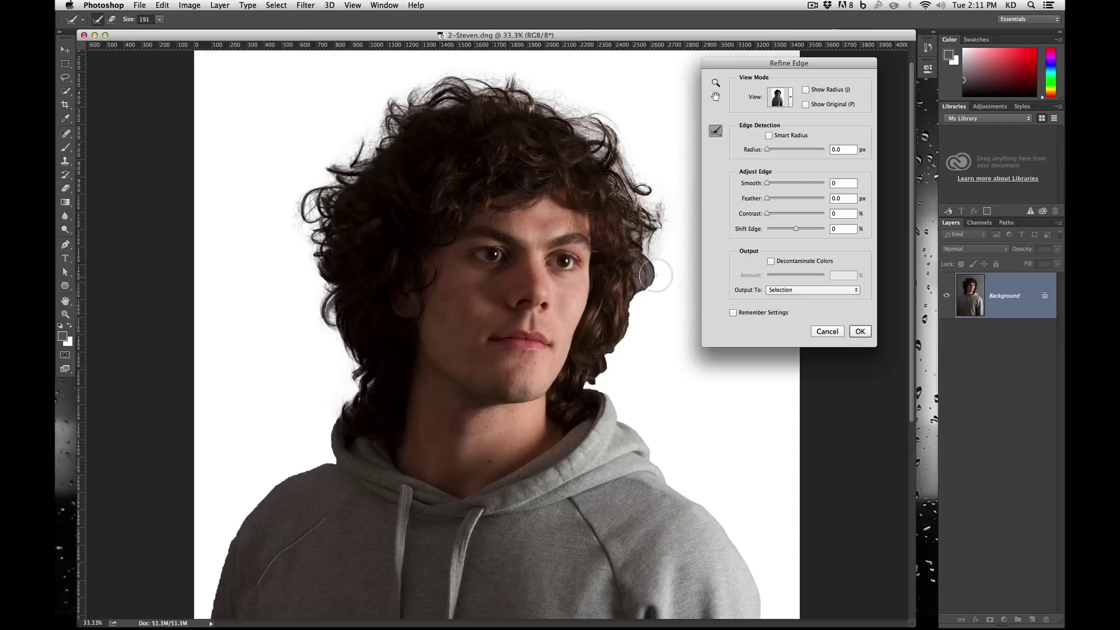
pyautogui.moveTo(652, 260)
pyautogui.mouseDown()
pyautogui.moveTo(626, 342)
pyautogui.moveTo(587, 374)
pyautogui.mouseUp()
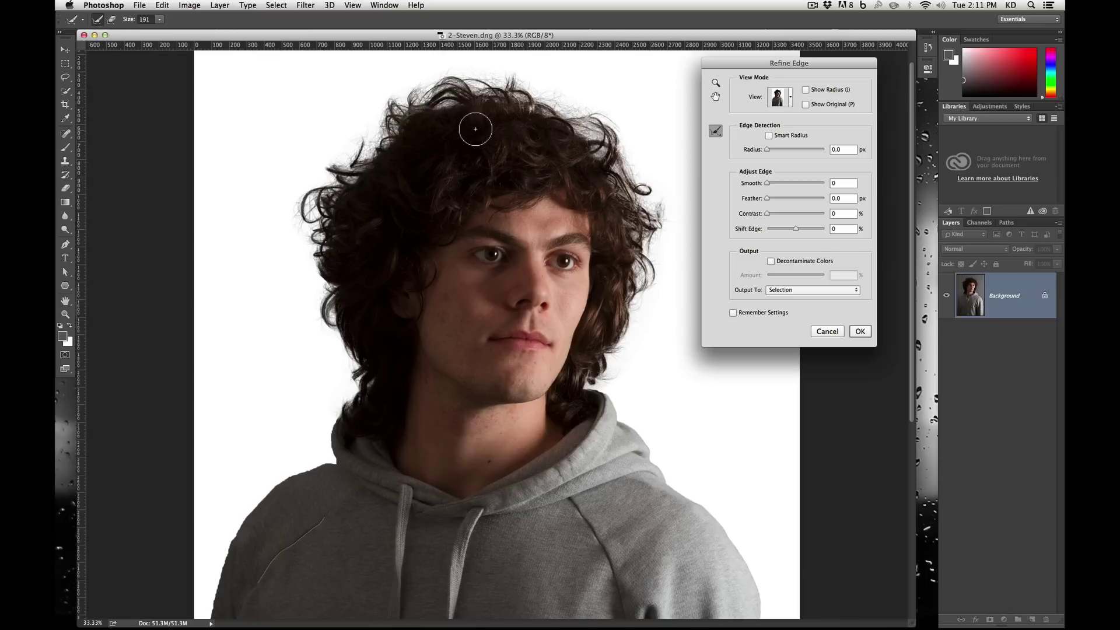
pyautogui.moveTo(461, 81); pyautogui.dragTo(389, 132)
# Step: Check the cutout along the hoodie and hair edges, and switch the Refine Edge view mode to On Black
pyautogui.scroll(-5, 794, 560)
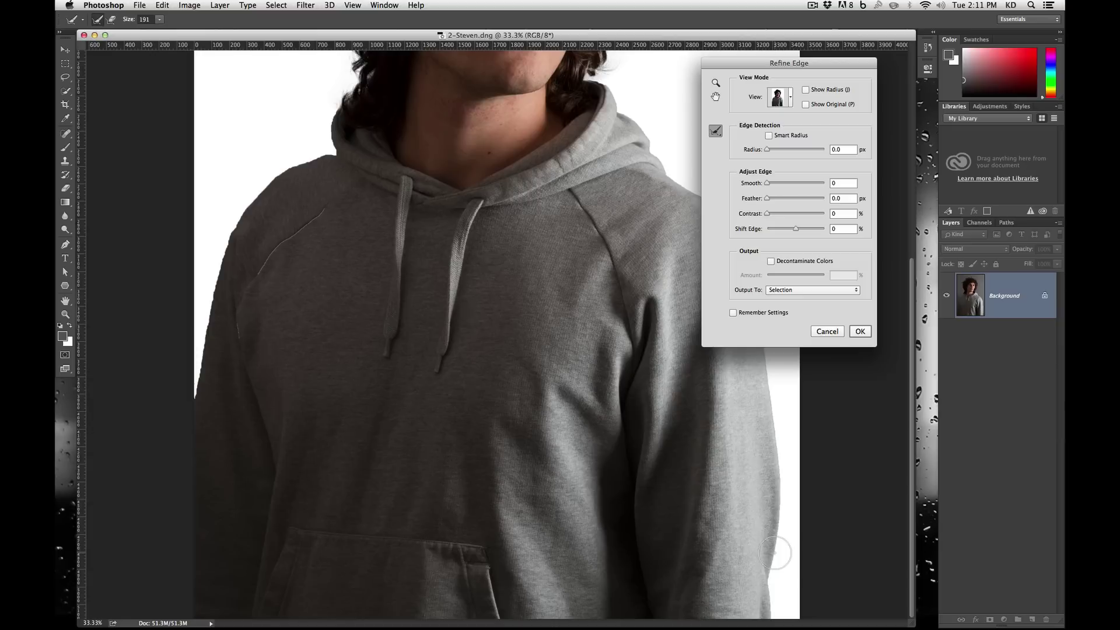
pyautogui.scroll(3, 484, 382)
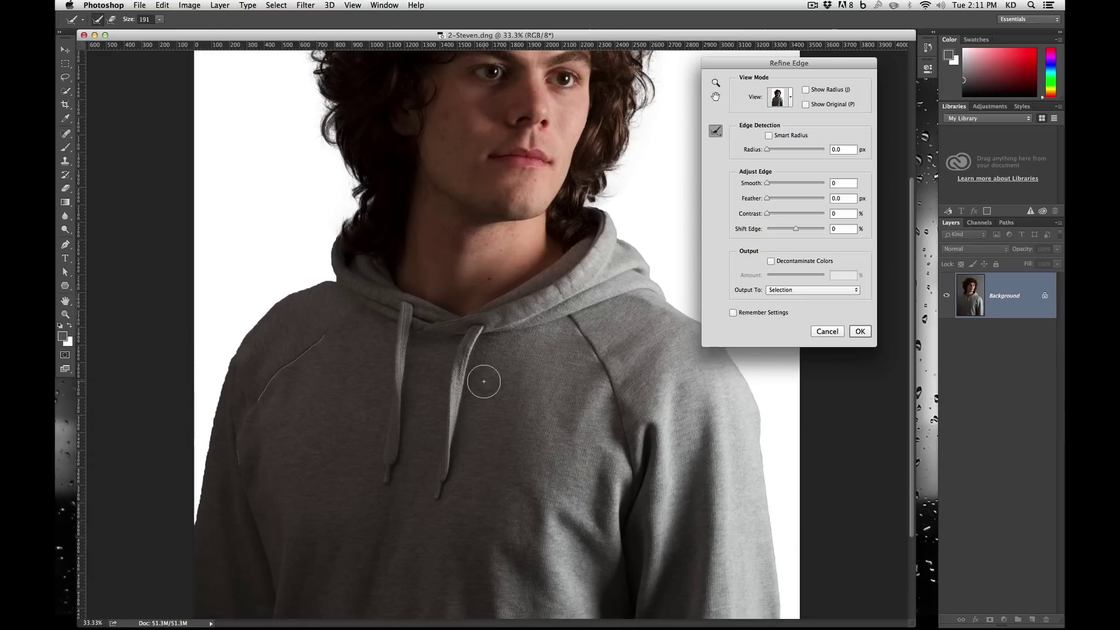
pyautogui.scroll(1, 485, 381)
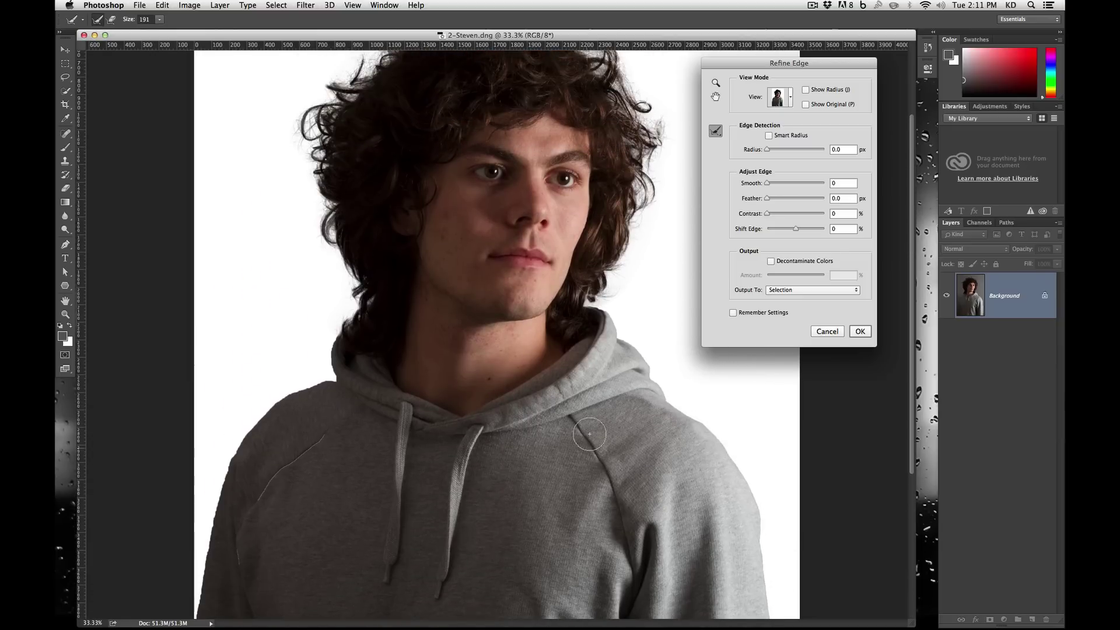
pyautogui.scroll(2, 495, 369)
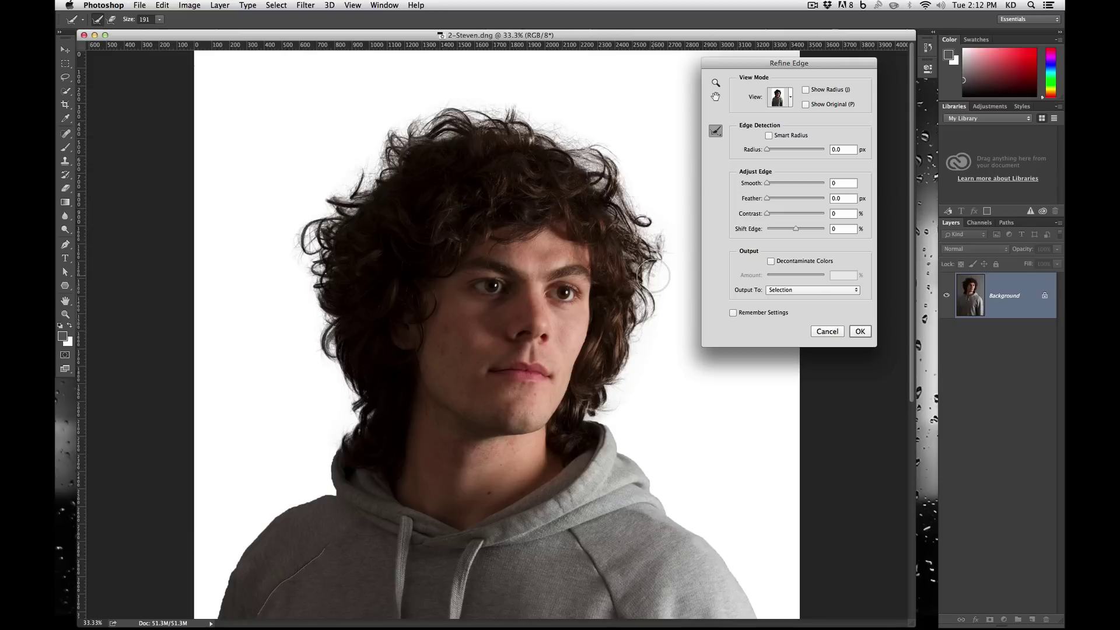
pyautogui.click(791, 98)
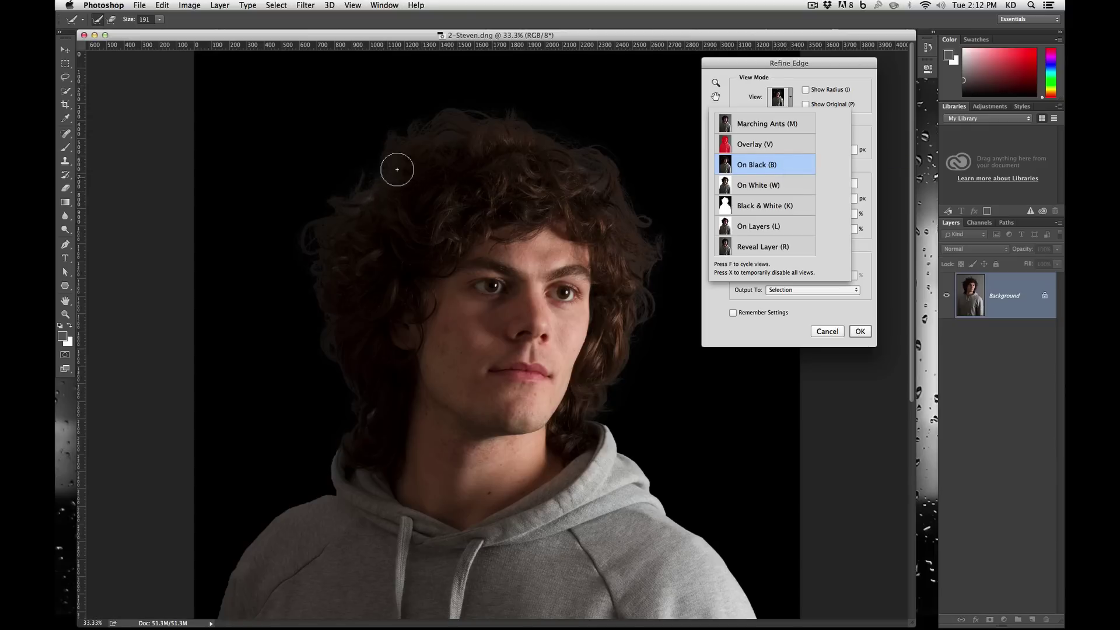
# Step: Brush along both sides and the top of the hair with the Refine Radius tool while viewing on black
pyautogui.click(595, 181)
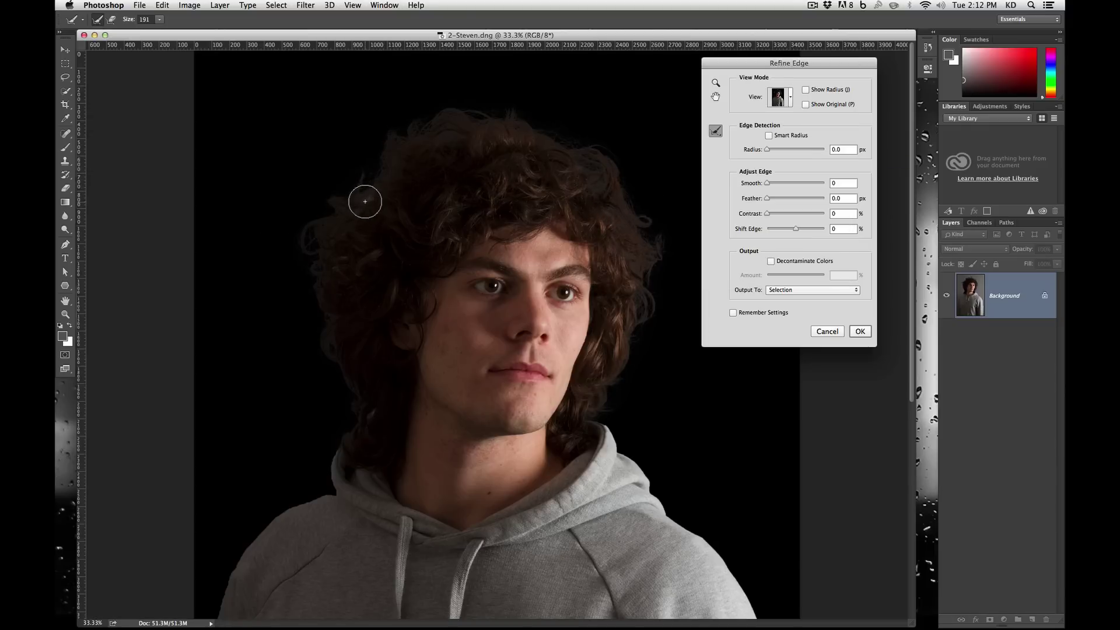
pyautogui.moveTo(366, 201); pyautogui.dragTo(367, 195)
pyautogui.moveTo(634, 315); pyautogui.dragTo(634, 260)
pyautogui.moveTo(602, 393); pyautogui.dragTo(623, 368)
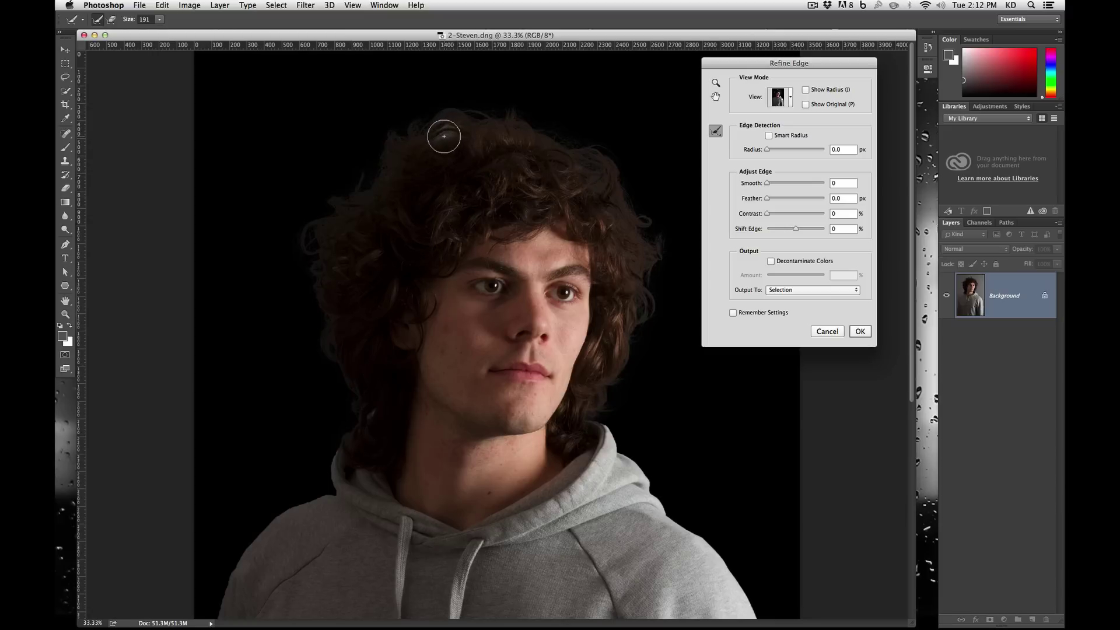
pyautogui.moveTo(444, 137); pyautogui.dragTo(486, 159)
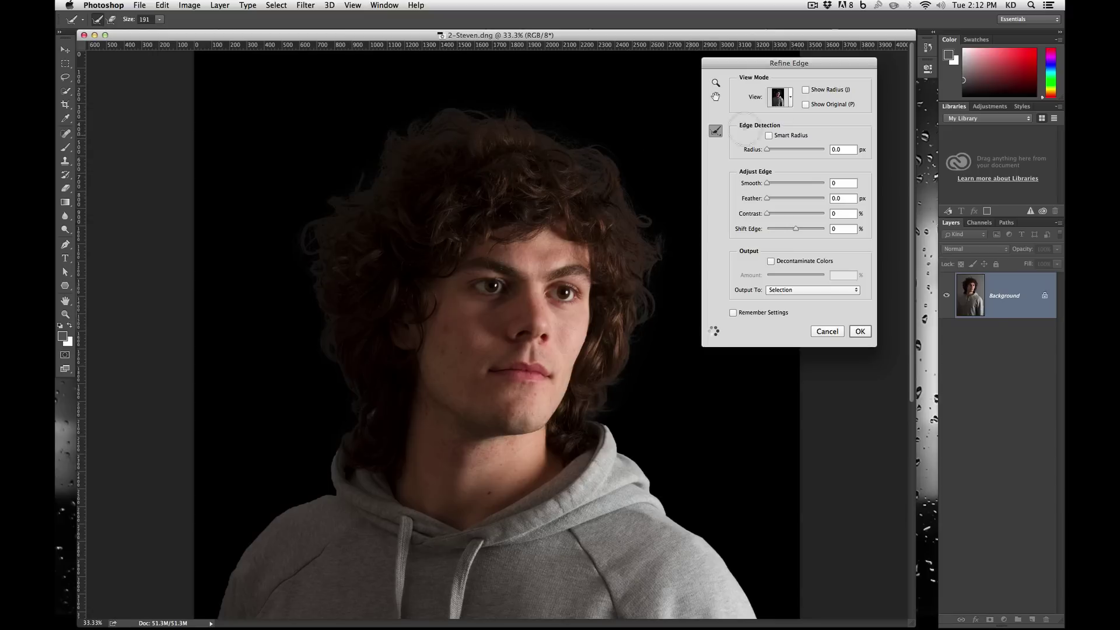
# Step: Paint over the missed curl on top of the head in Overlay view, and set the view mode to On White
pyautogui.click(792, 96)
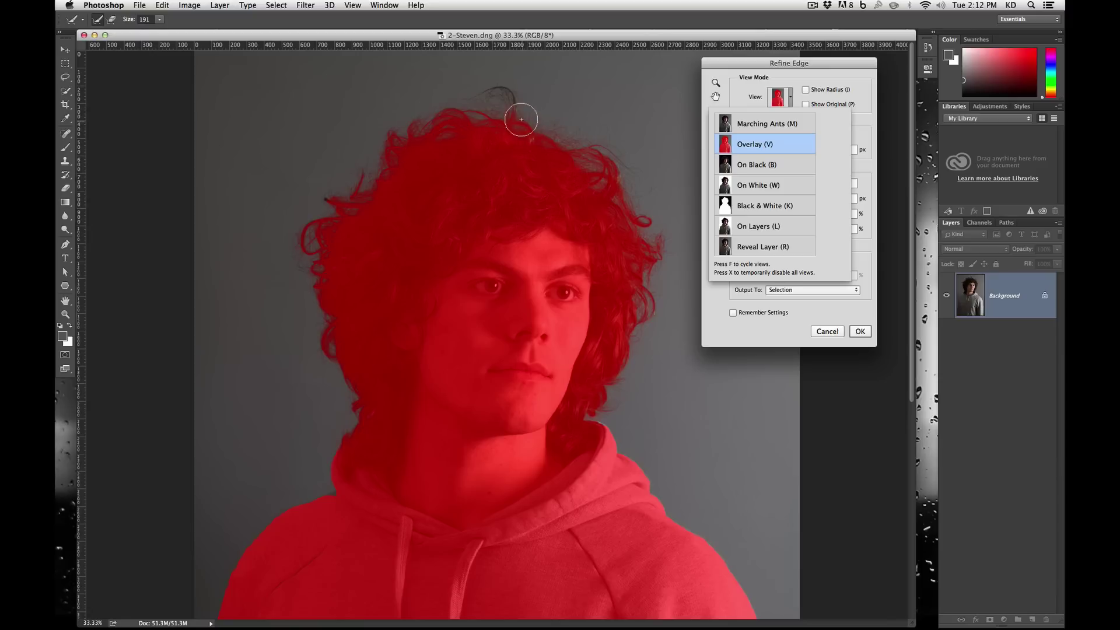
pyautogui.click(510, 99)
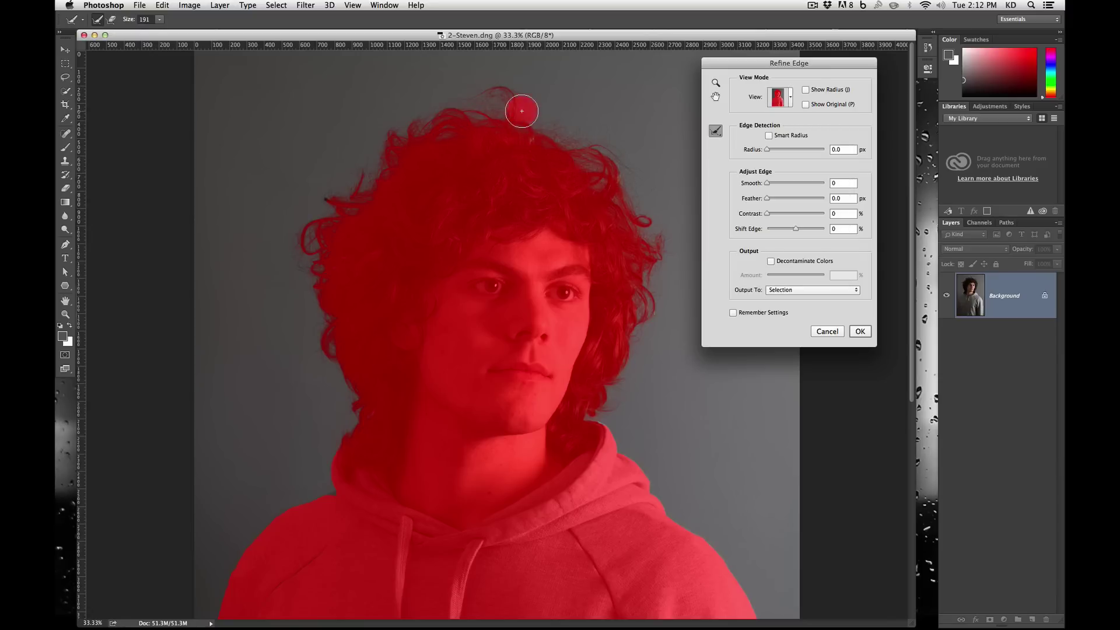
pyautogui.click(791, 108)
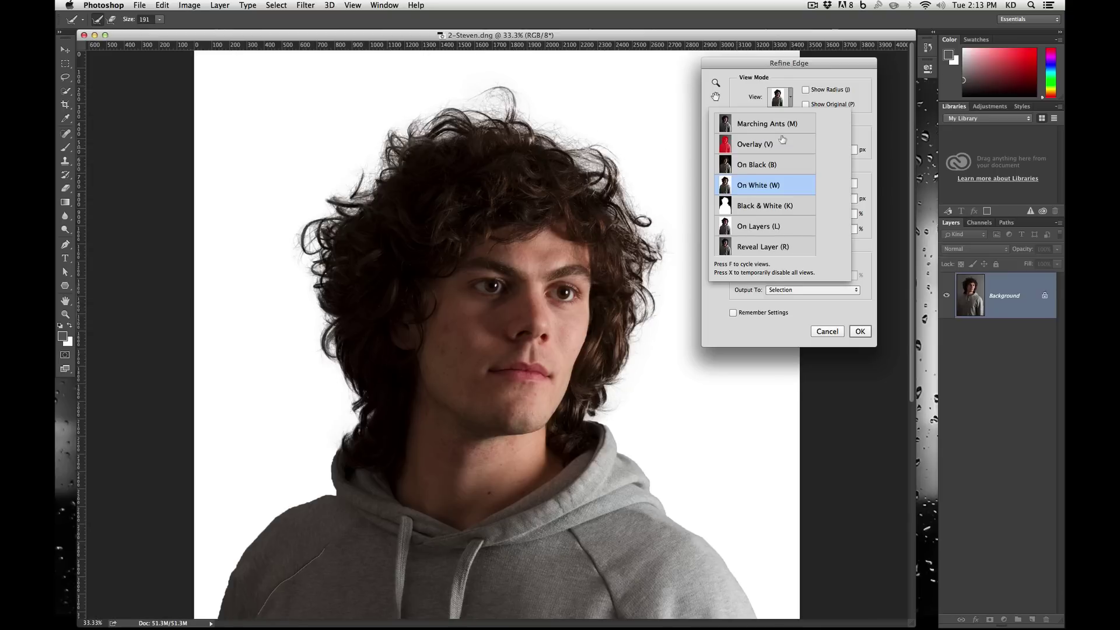
pyautogui.click(840, 77)
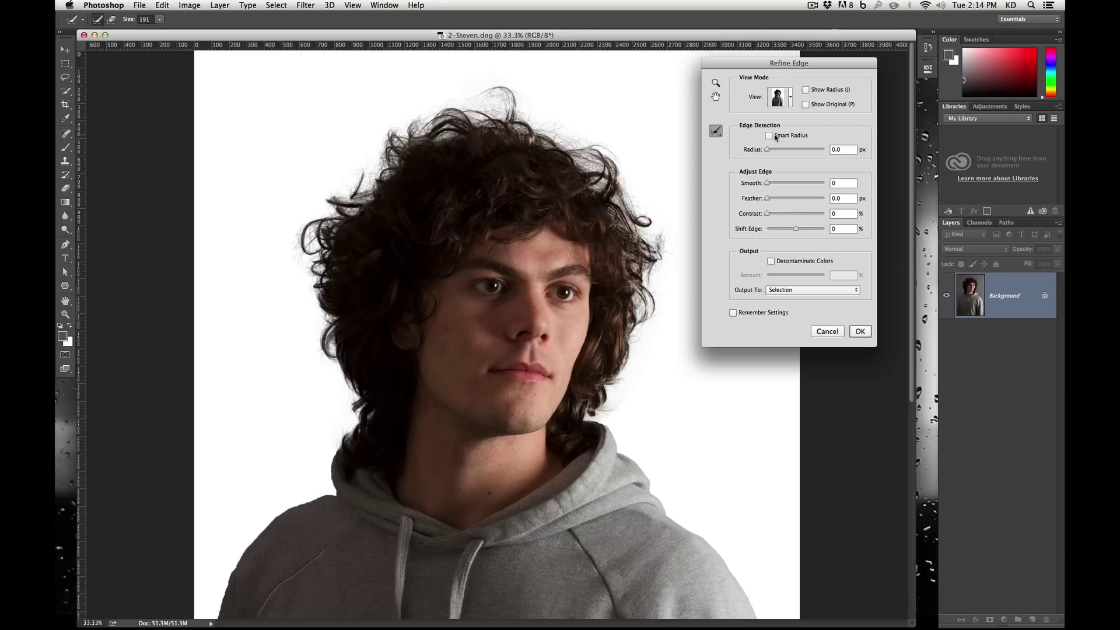
# Step: Turn on Smart Radius and brush over the loose curls above the head
pyautogui.click(770, 136)
pyautogui.moveTo(490, 92); pyautogui.dragTo(449, 88)
# Step: Try a higher Smooth, a Feather of 46.4 px and a Contrast of 68%, resetting each to 0
pyautogui.moveTo(768, 184); pyautogui.dragTo(799, 186)
pyautogui.moveTo(797, 185); pyautogui.dragTo(729, 182)
pyautogui.moveTo(778, 200); pyautogui.dragTo(799, 200)
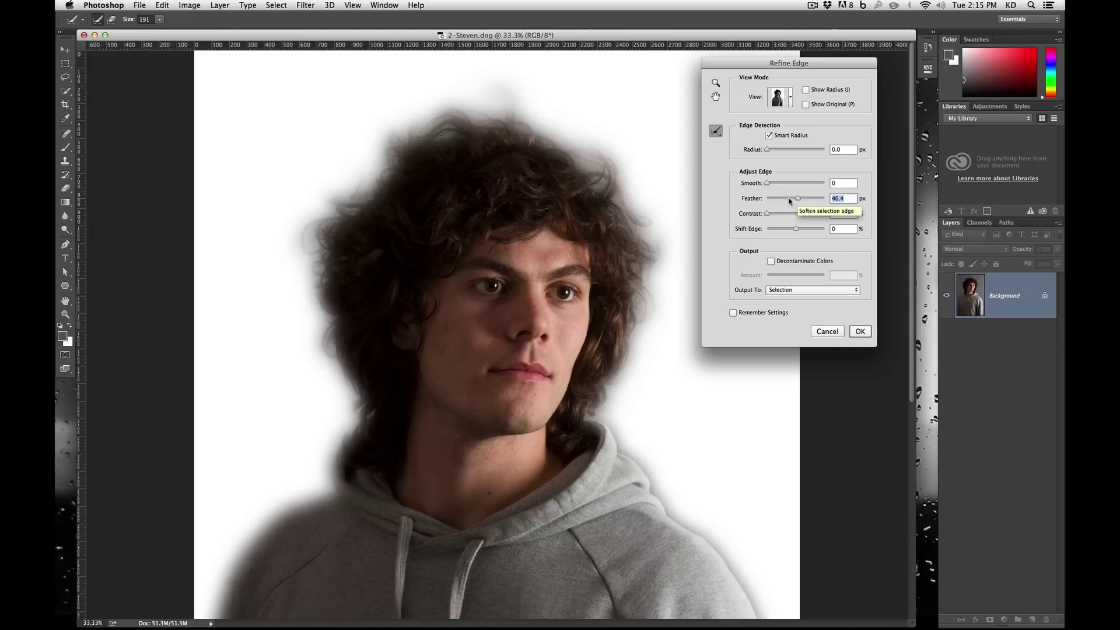
pyautogui.moveTo(789, 201); pyautogui.dragTo(765, 201)
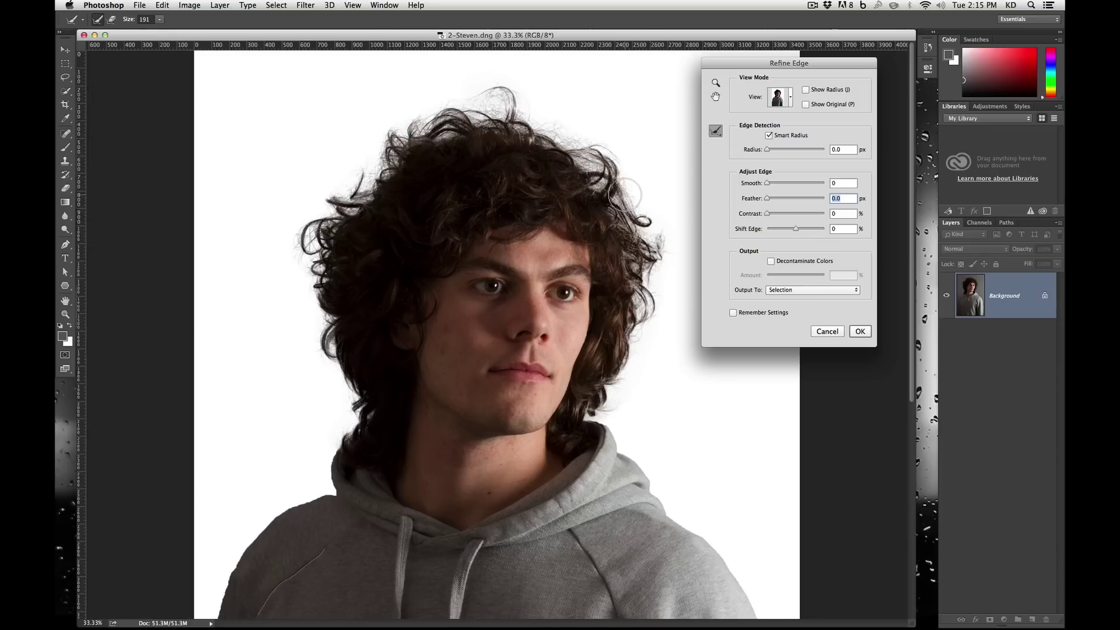
pyautogui.moveTo(768, 216); pyautogui.dragTo(806, 215)
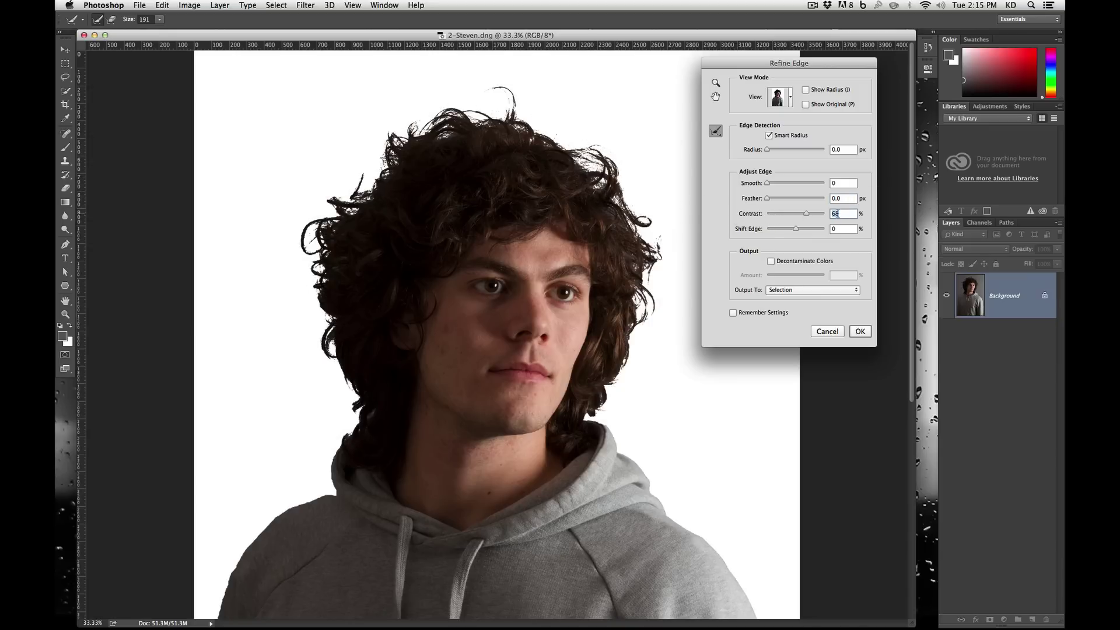
pyautogui.moveTo(808, 215); pyautogui.dragTo(766, 216)
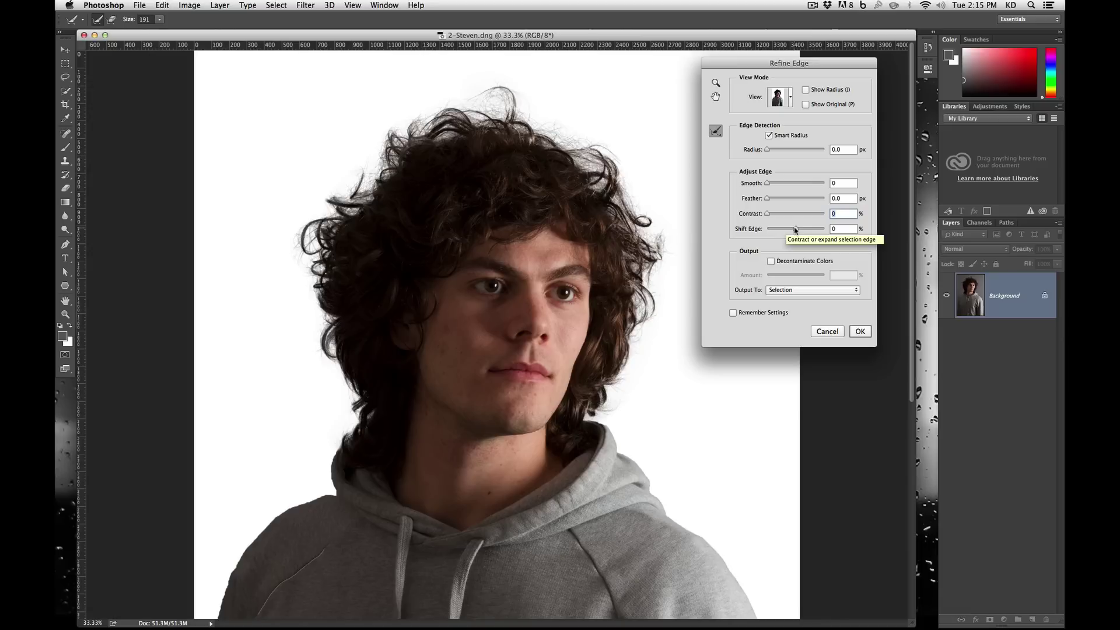
# Step: Try a Shift Edge of +53%, reset it to 0, and try -13%
pyautogui.moveTo(796, 231)
pyautogui.mouseDown()
pyautogui.moveTo(778, 231)
pyautogui.moveTo(811, 231)
pyautogui.mouseUp()
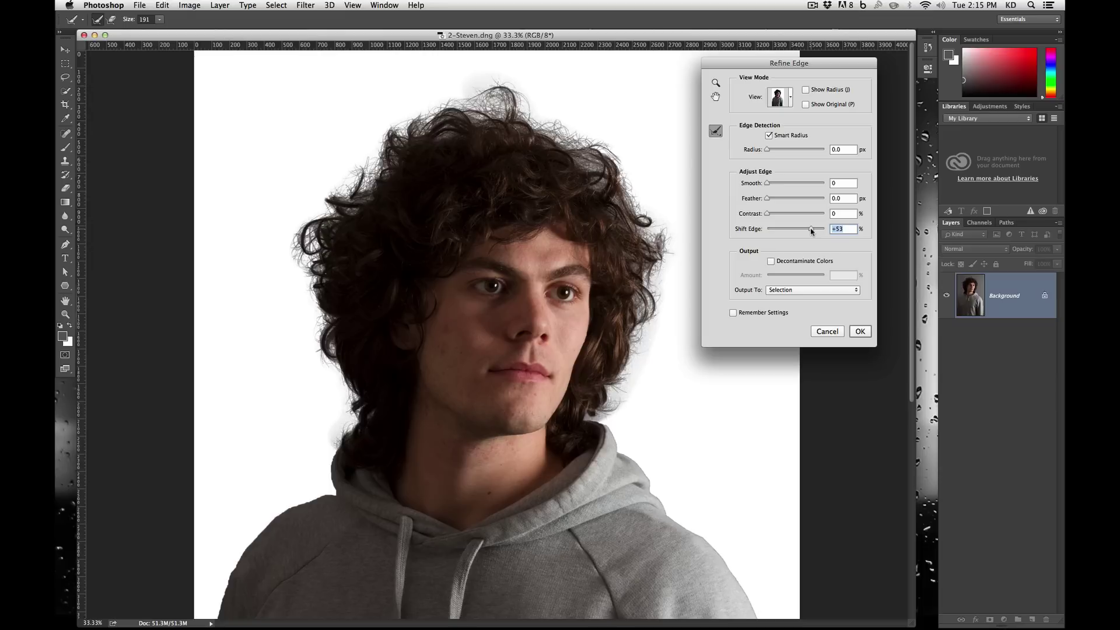
pyautogui.write('0')
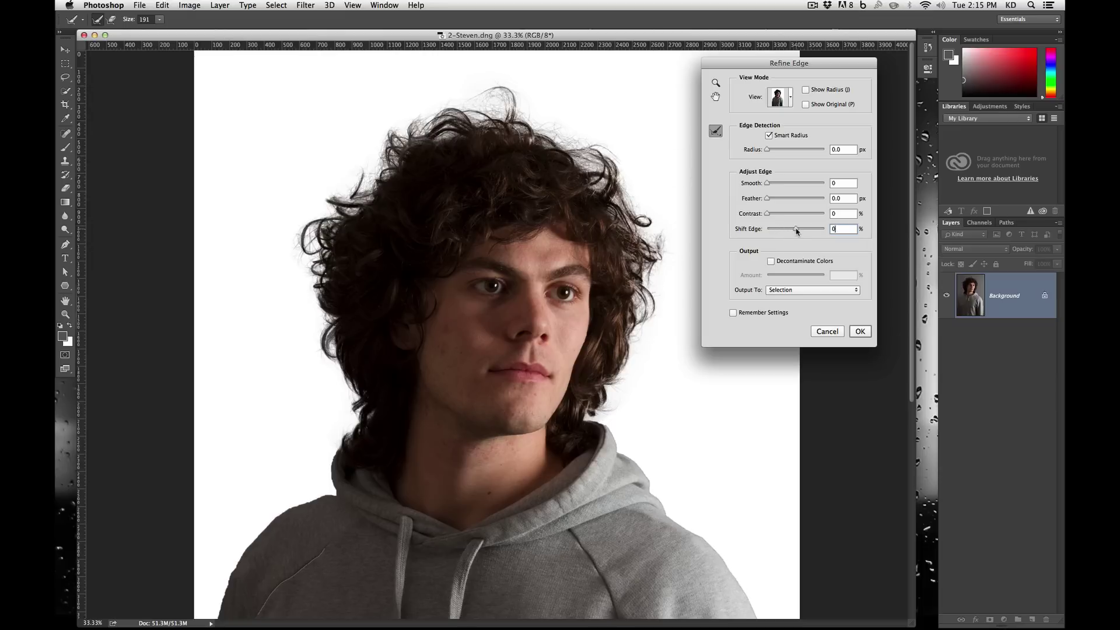
pyautogui.moveTo(797, 231); pyautogui.dragTo(793, 231)
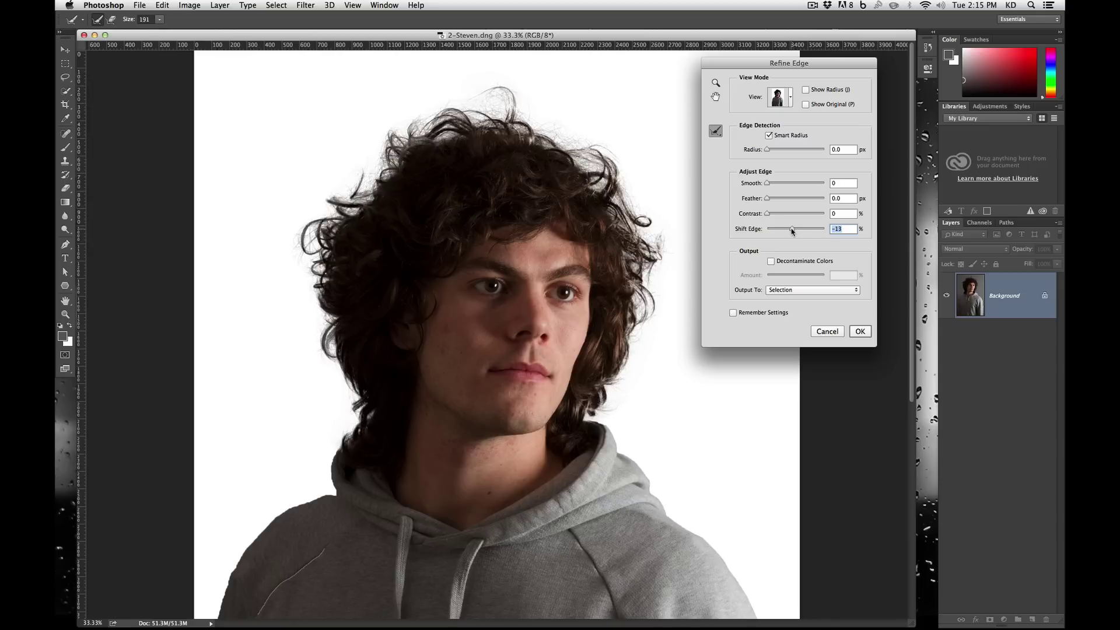
# Step: Set the view mode to On Black and try a Shift Edge of -35%
pyautogui.click(790, 97)
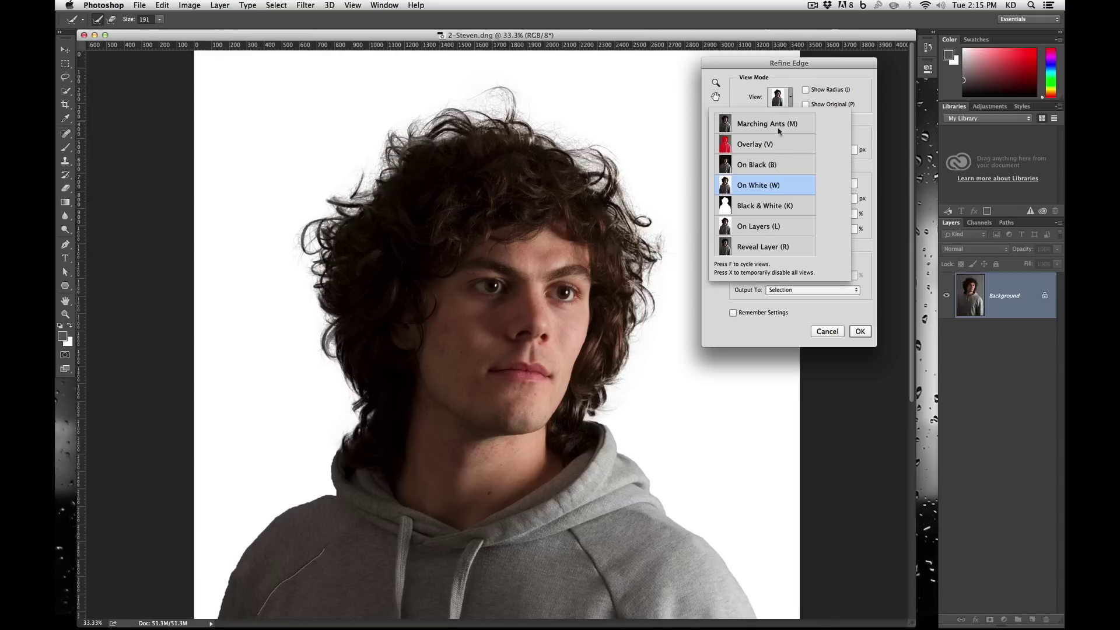
pyautogui.click(792, 166)
pyautogui.click(854, 259)
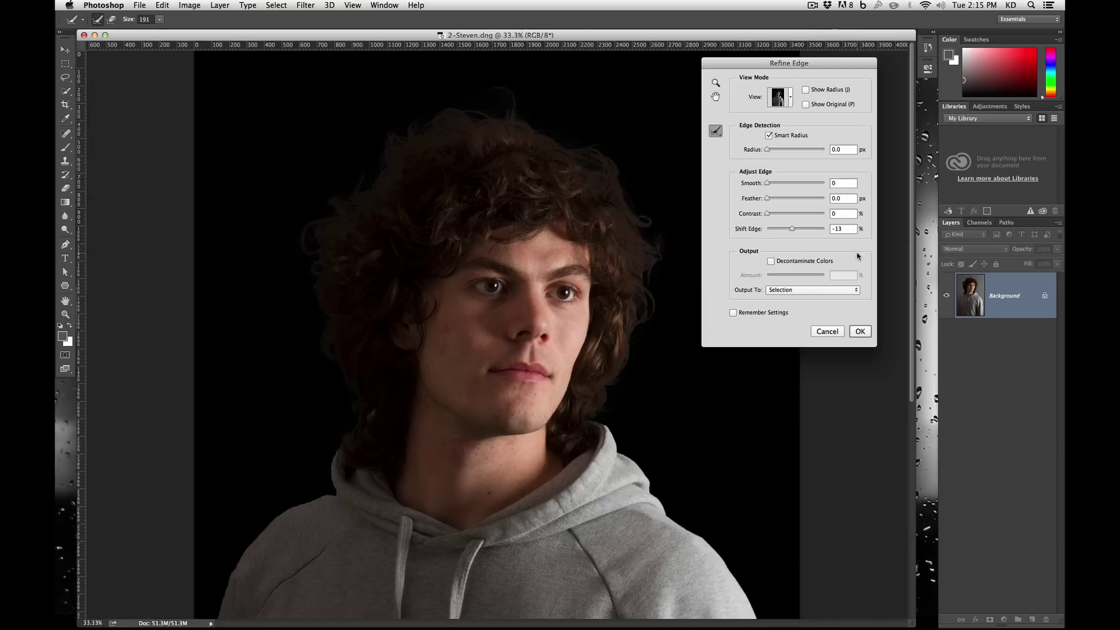
pyautogui.moveTo(797, 230); pyautogui.dragTo(797, 230)
pyautogui.moveTo(795, 229); pyautogui.dragTo(792, 229)
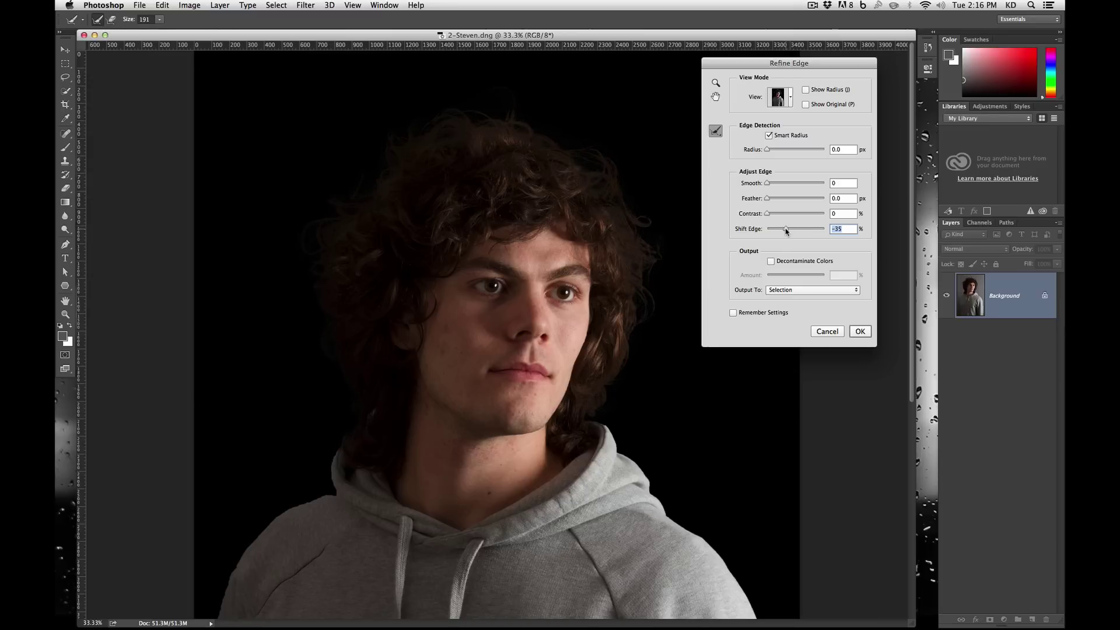
# Step: Set the view mode back to On White and reset Shift Edge to 0%
pyautogui.click(793, 98)
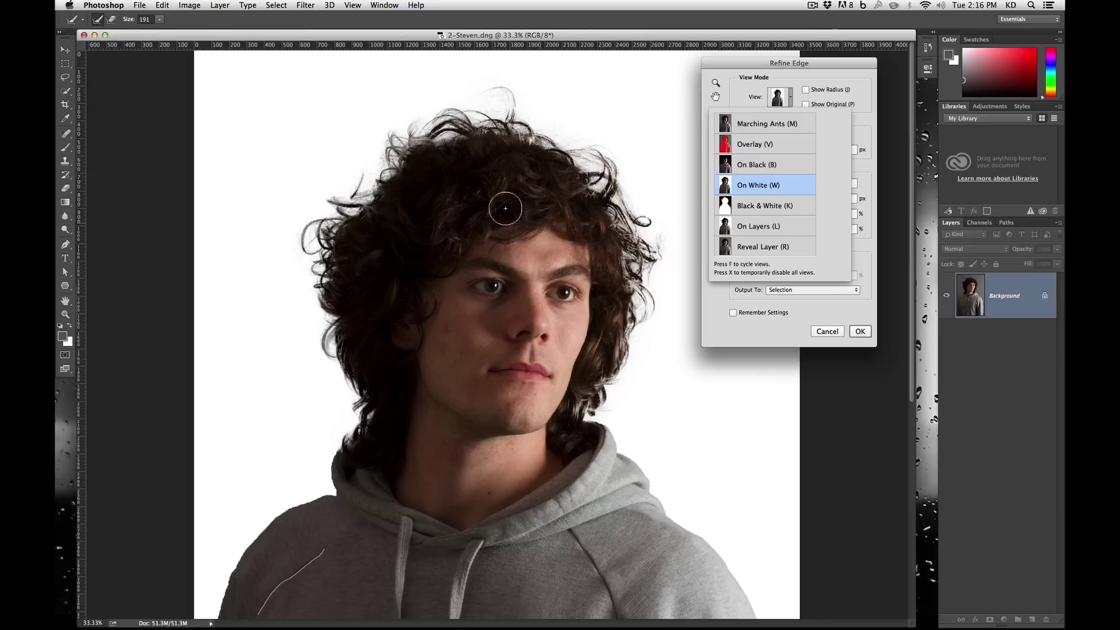
pyautogui.click(859, 254)
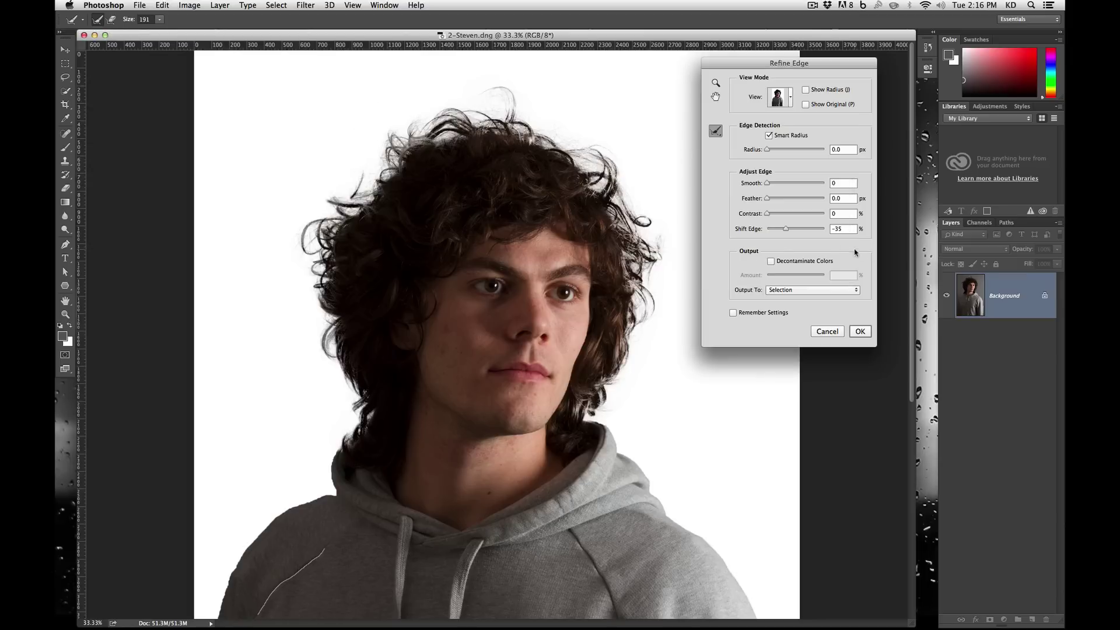
pyautogui.moveTo(786, 231); pyautogui.dragTo(797, 232)
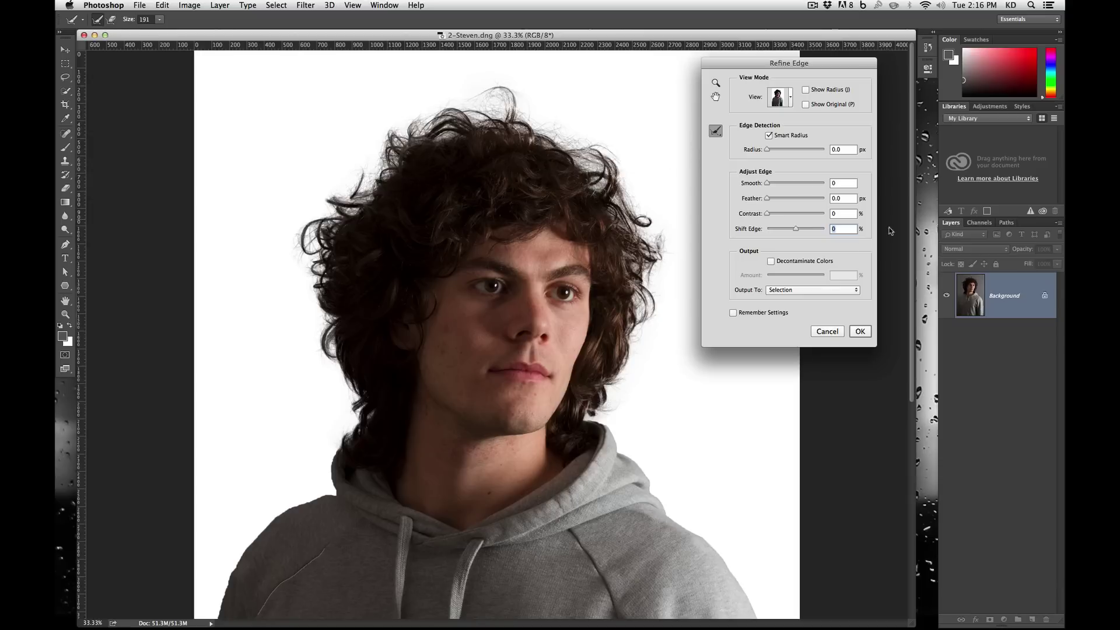
# Step: Try Decontaminate Colors on the cutout and turn it off again
pyautogui.click(784, 263)
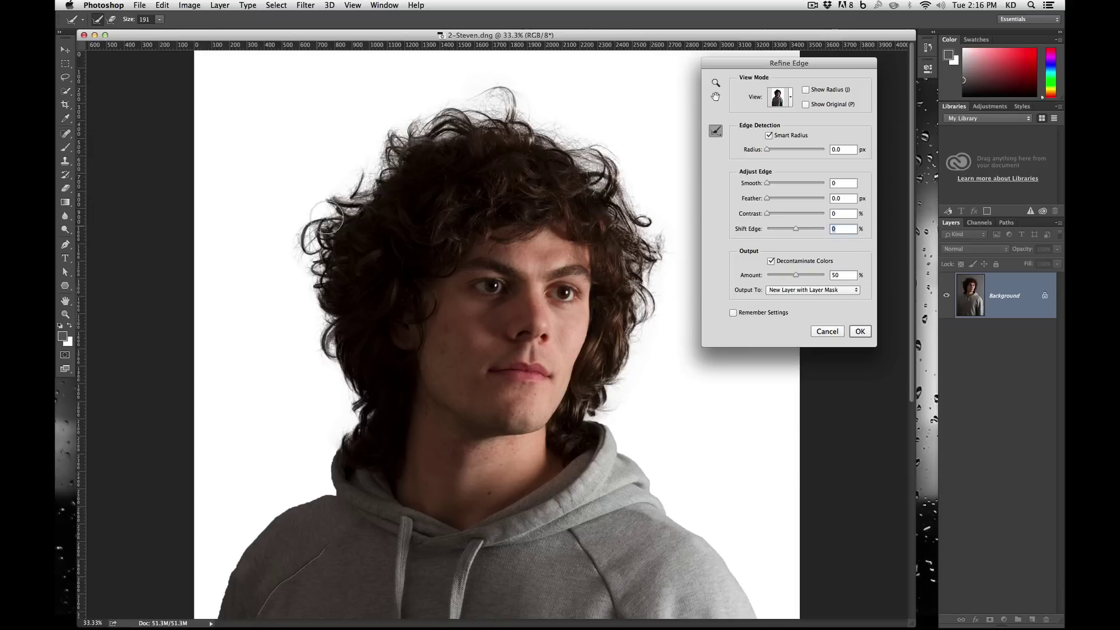
pyautogui.click(785, 263)
# Step: Set the Refine Edge output to Selection and apply the refinement
pyautogui.click(831, 293)
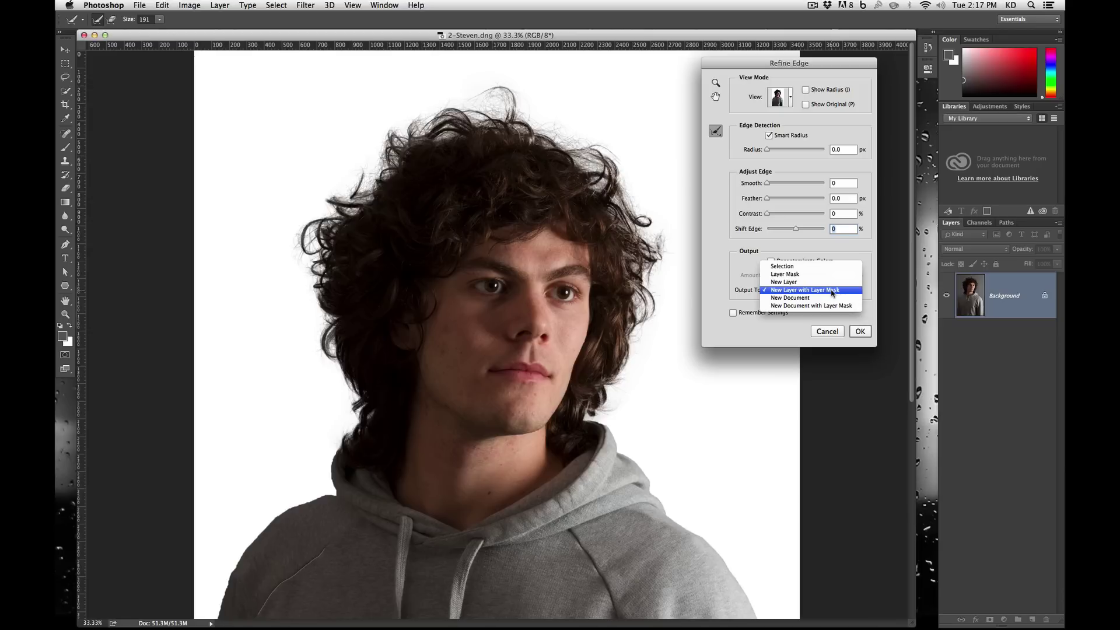
pyautogui.click(837, 268)
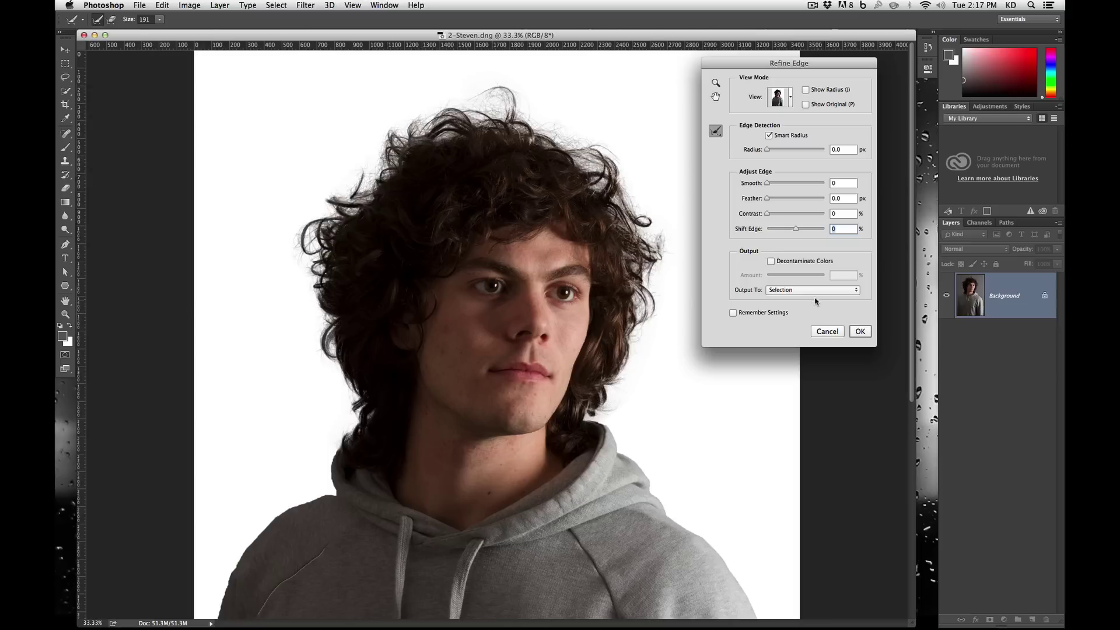
pyautogui.click(853, 291)
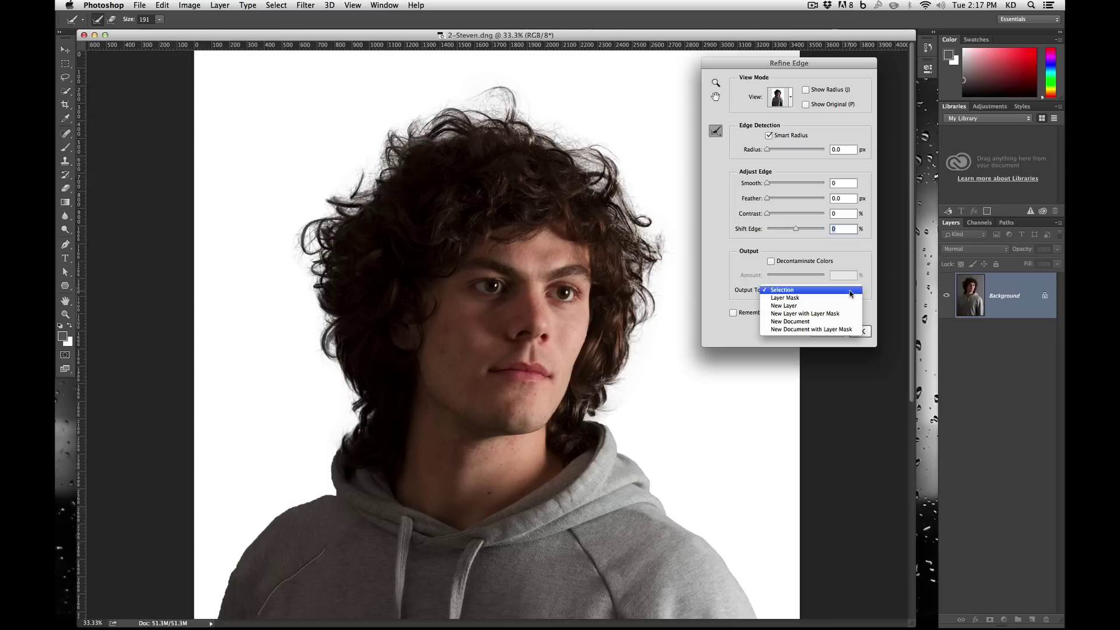
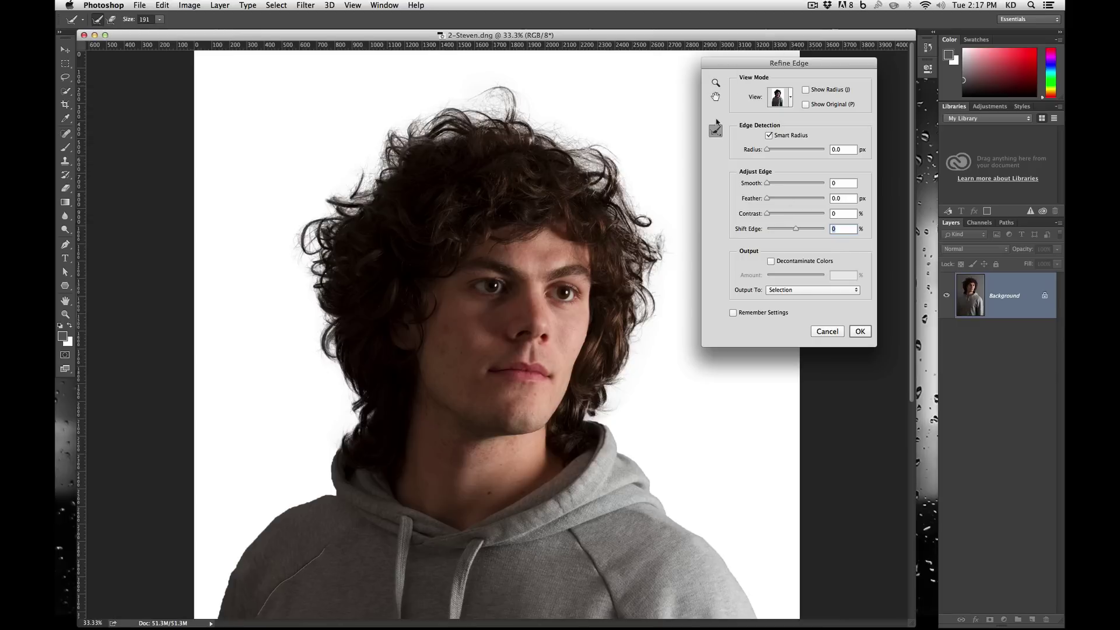
pyautogui.click(859, 331)
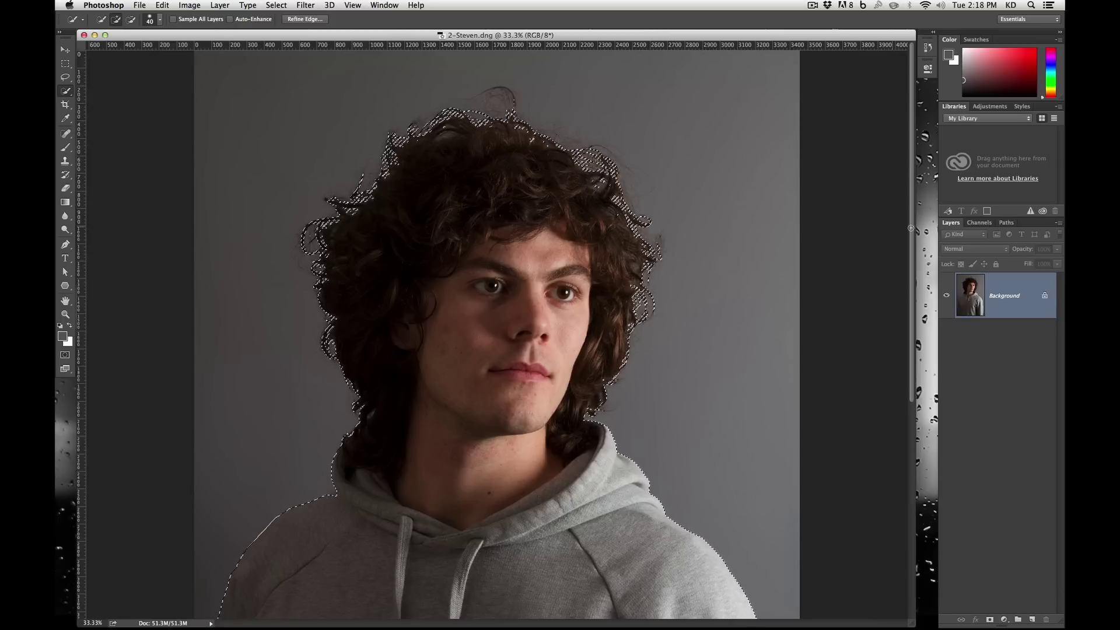
# Step: Save the refined selection as a new channel named with the man's first name
pyautogui.click(971, 224)
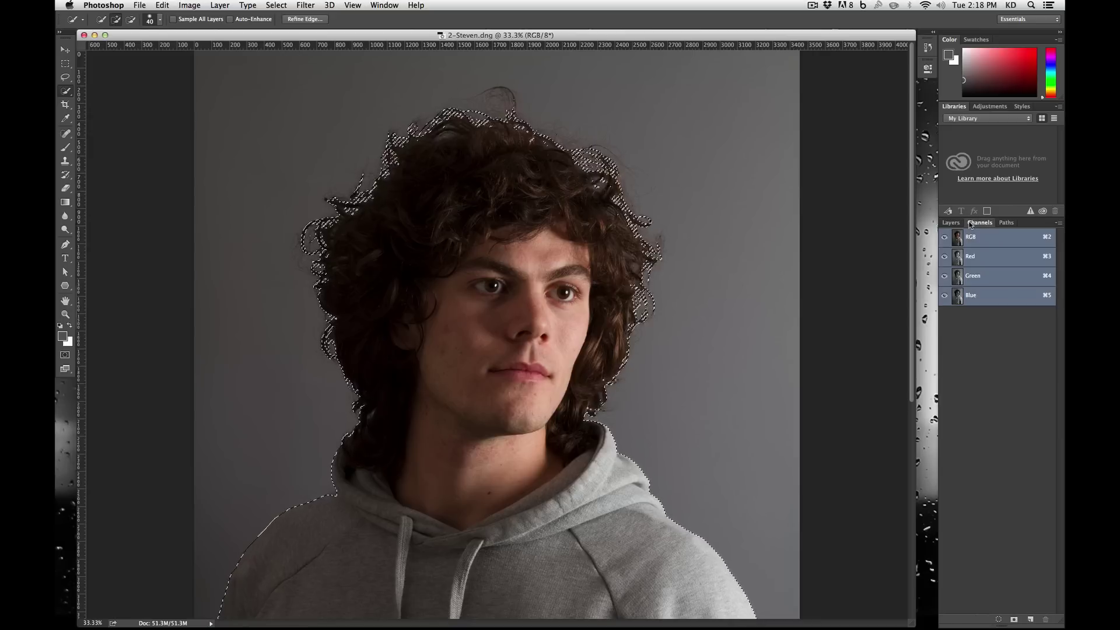
pyautogui.click(274, 5)
pyautogui.click(313, 233)
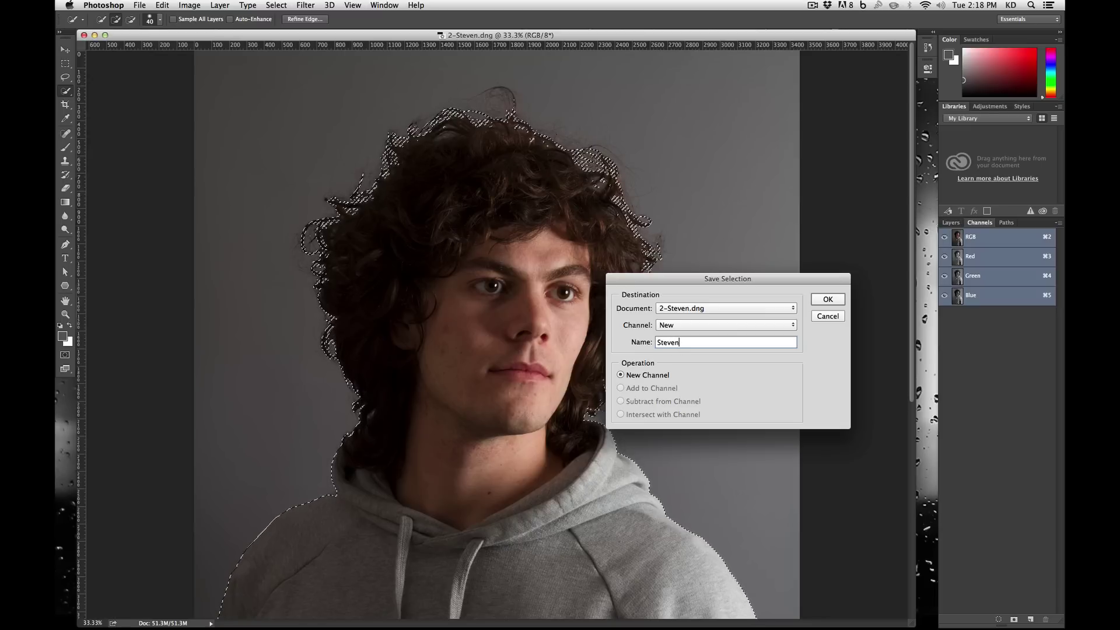
pyautogui.press('Return')
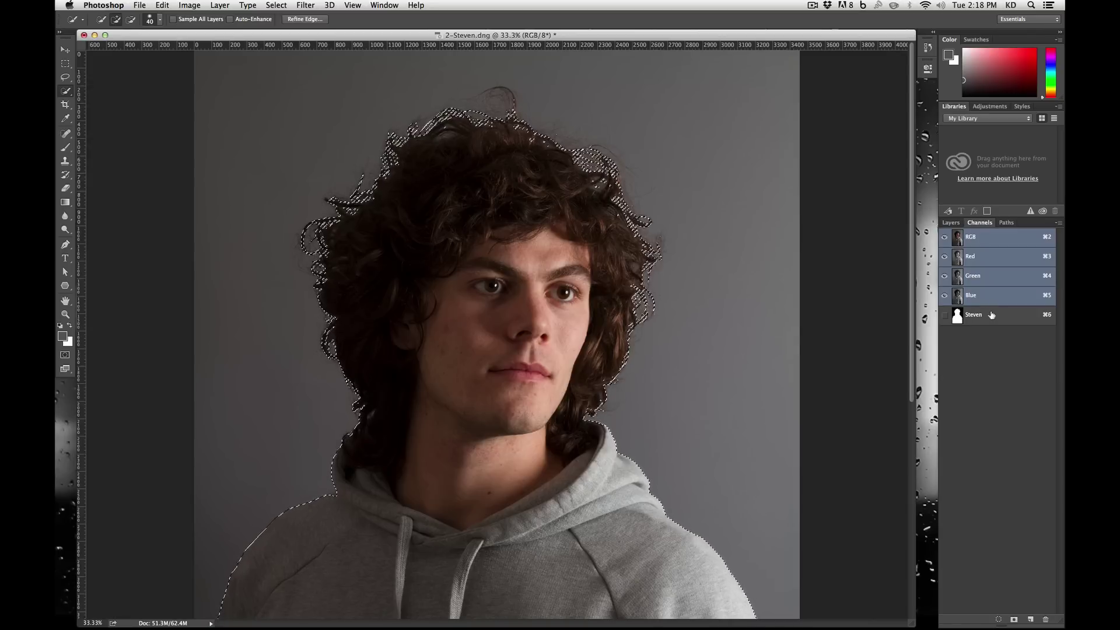
# Step: Add a layer mask to the portrait layer from the active selection
pyautogui.click(952, 223)
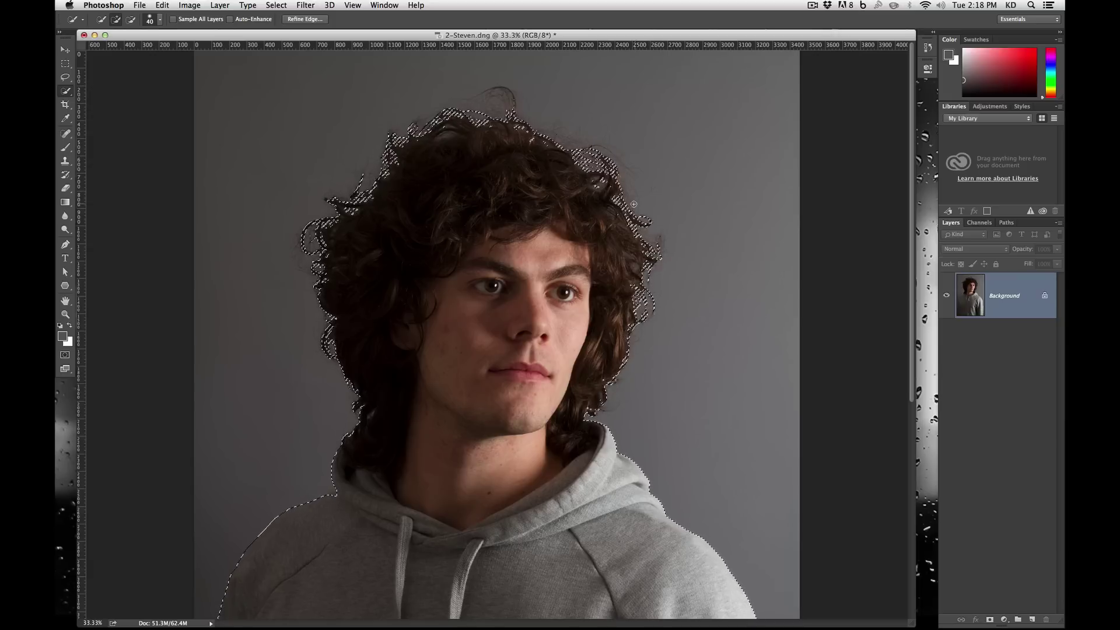
pyautogui.click(990, 622)
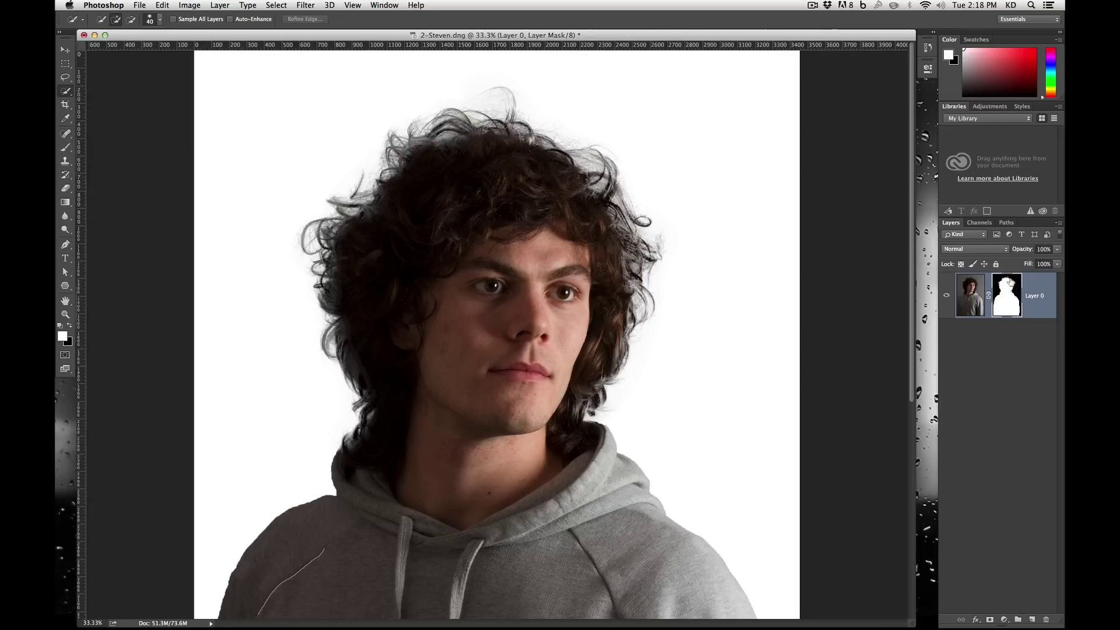
# Step: Disable the portrait's layer mask to compare with the original background, and enable it again
pyautogui.rightClick(1009, 287)
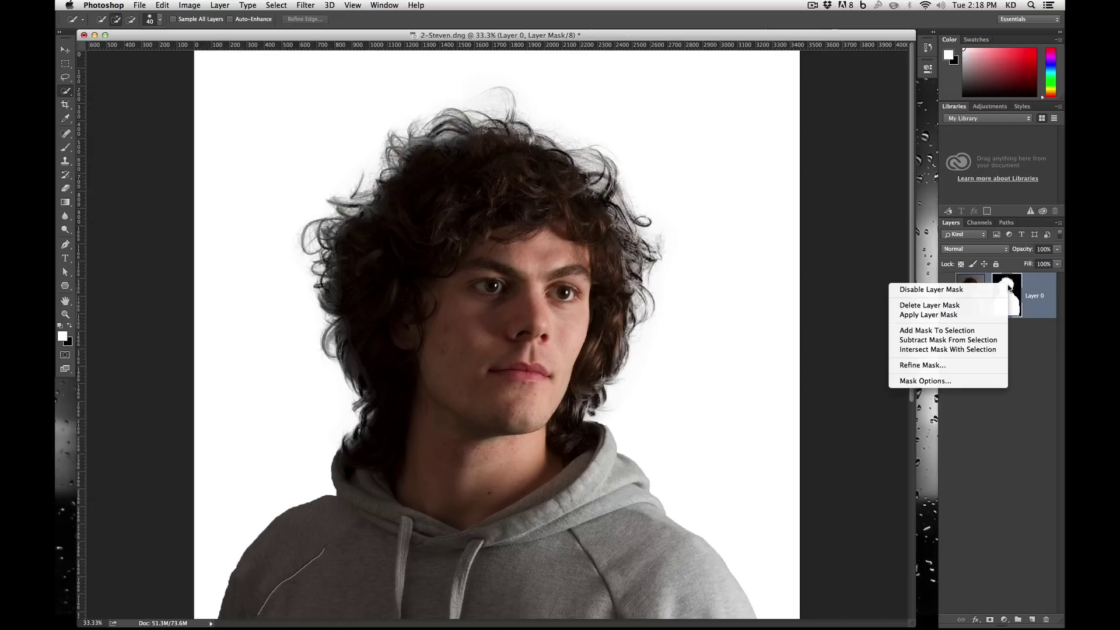
pyautogui.click(1002, 288)
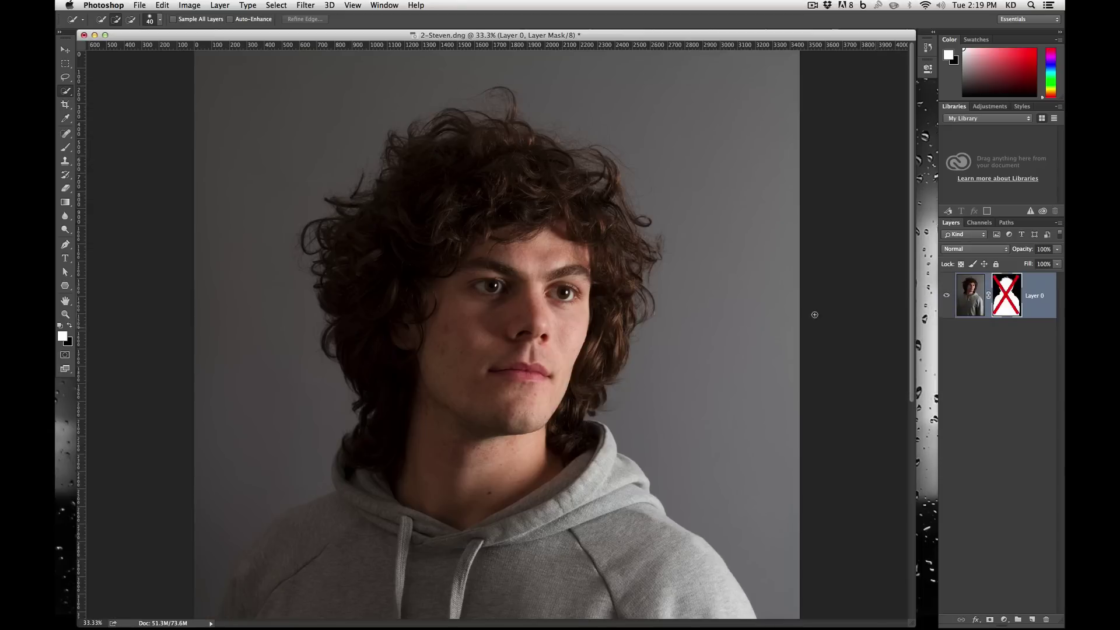
pyautogui.rightClick(1002, 286)
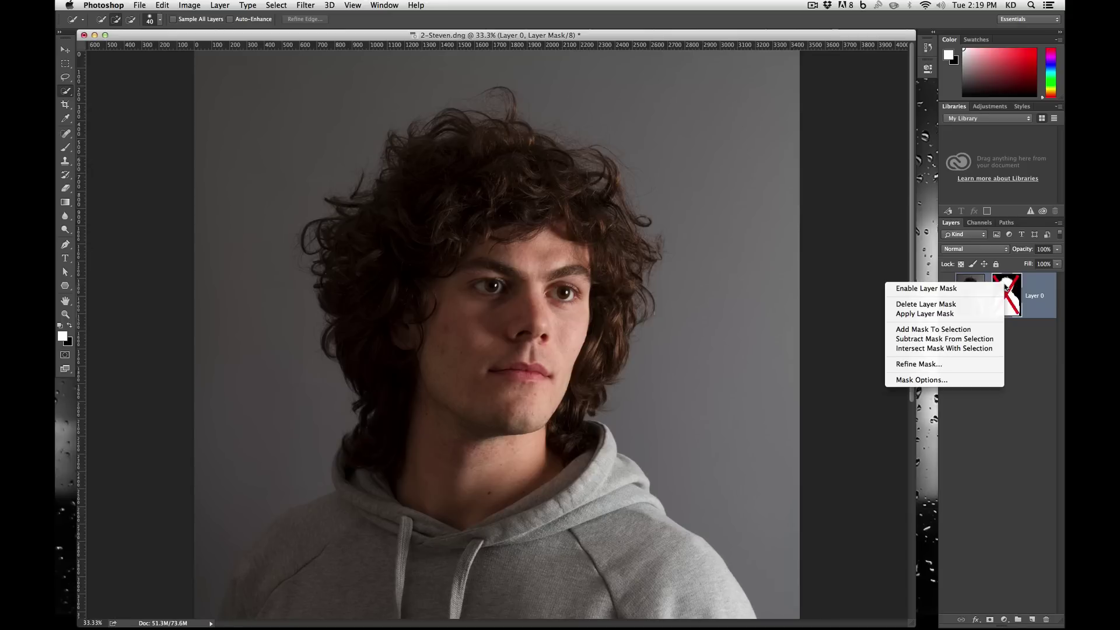
pyautogui.click(993, 285)
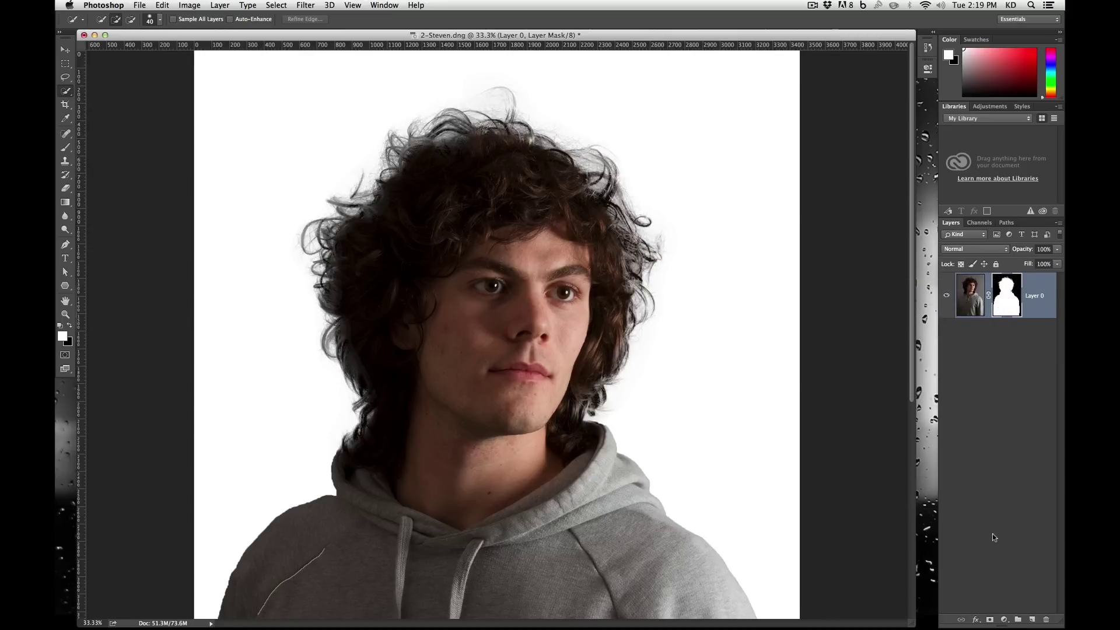
# Step: Create a new layer beneath the masked portrait and fill it with a bright green foreground color
pyautogui.click(1033, 620)
pyautogui.moveTo(1012, 300); pyautogui.dragTo(1012, 357)
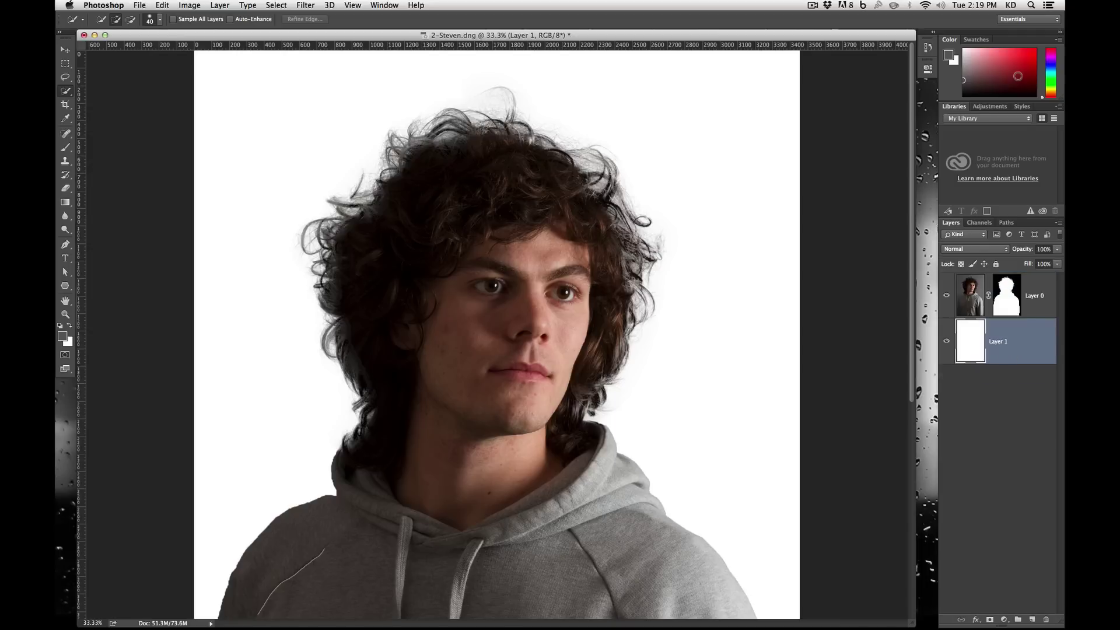
pyautogui.click(1051, 81)
pyautogui.click(1036, 62)
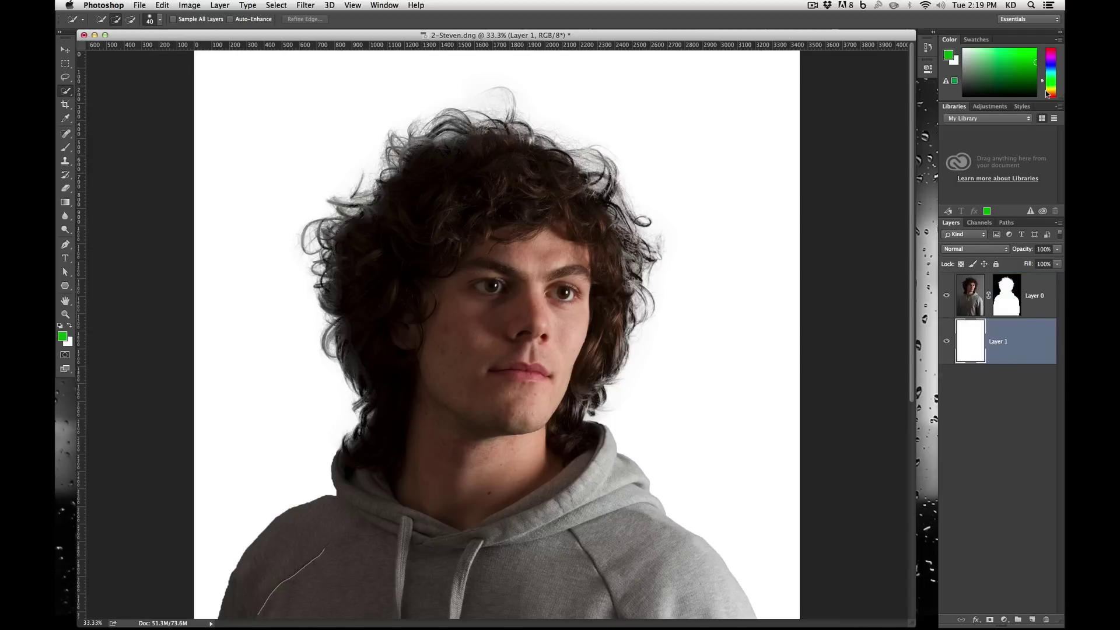
pyautogui.click(162, 5)
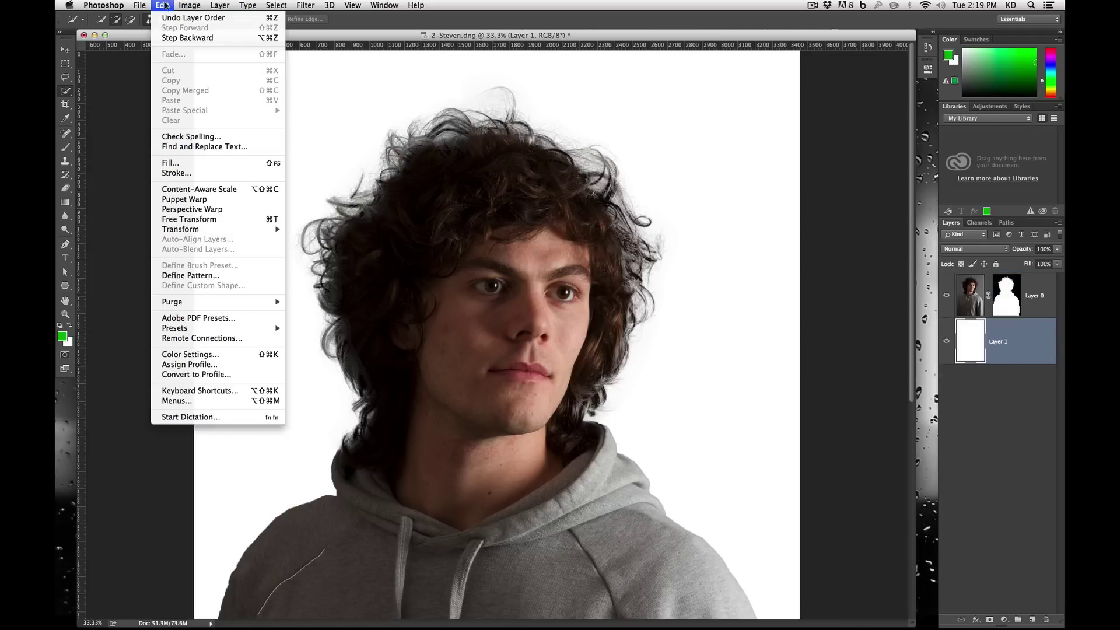
pyautogui.click(195, 166)
pyautogui.click(733, 297)
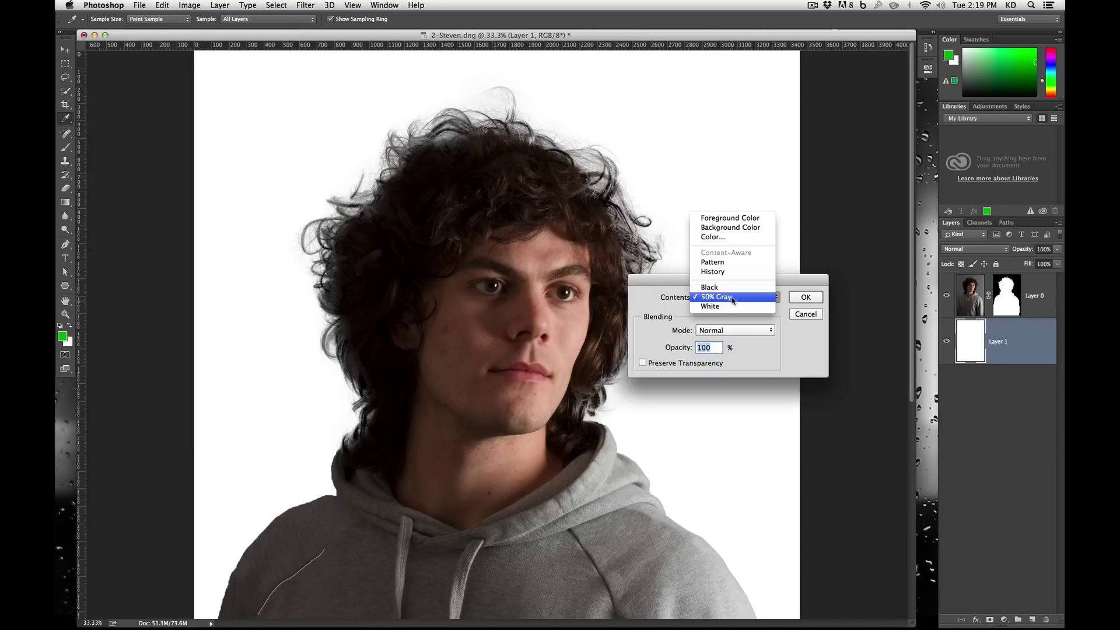
pyautogui.click(732, 218)
pyautogui.click(815, 298)
pyautogui.press('w')
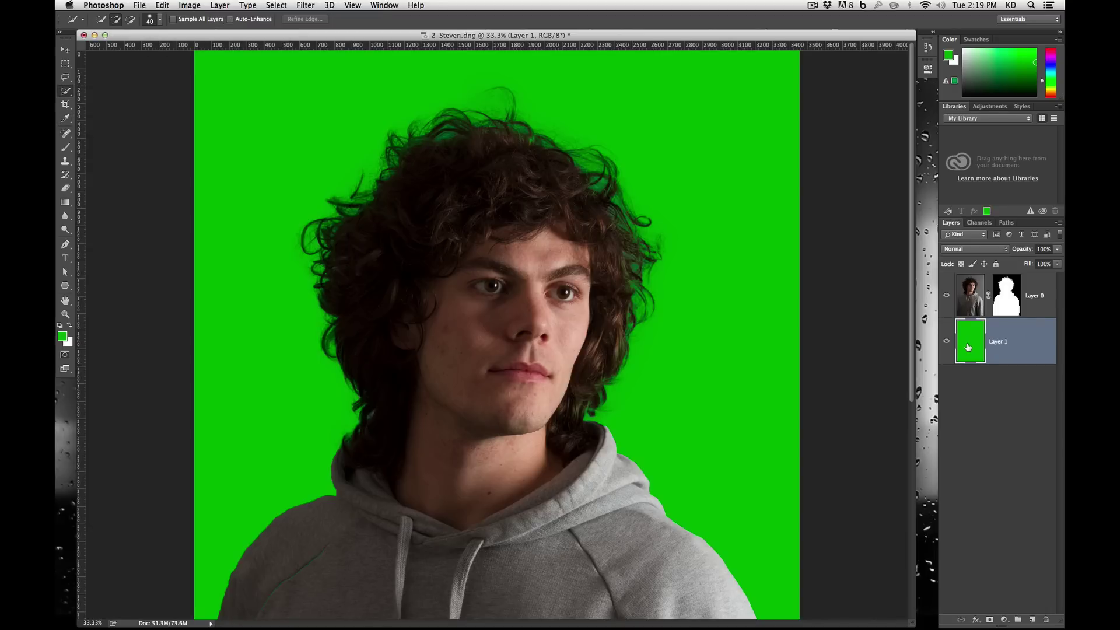
# Step: Rename the masked portrait layer with the man's first name
pyautogui.click(1037, 299)
pyautogui.doubleClick(1036, 296)
pyautogui.write('St')
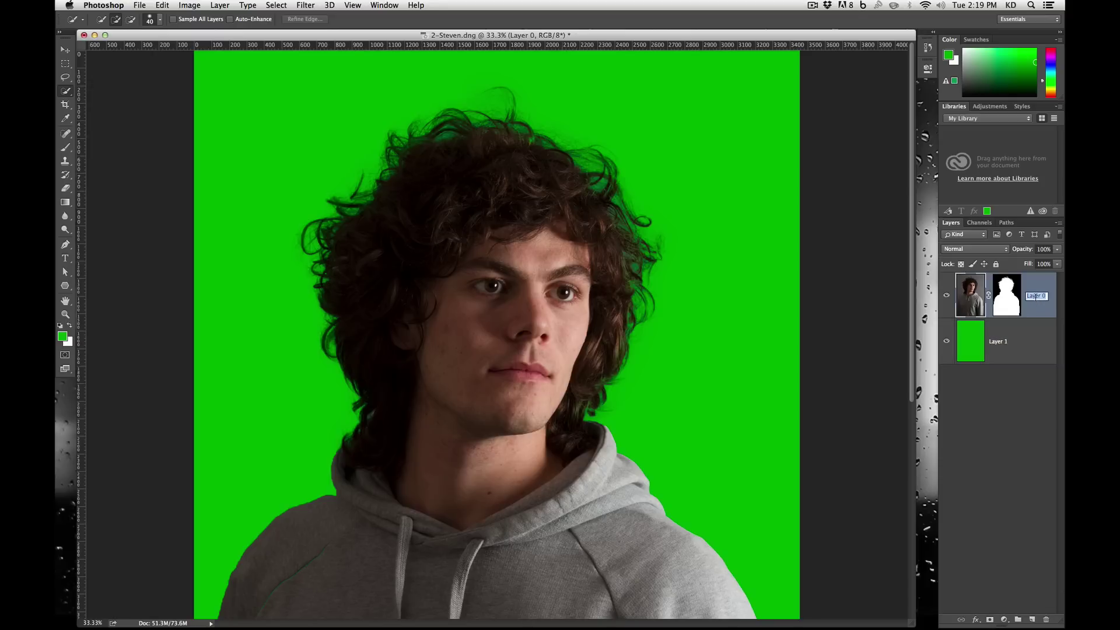
pyautogui.write('even')
pyautogui.press('Return')
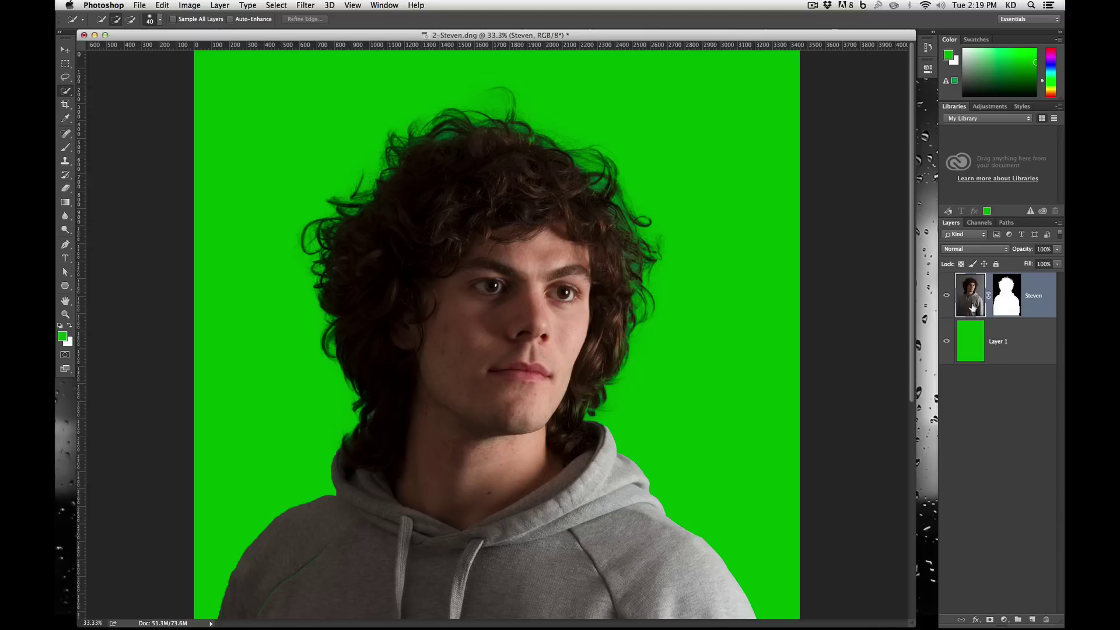
pyautogui.click(1008, 294)
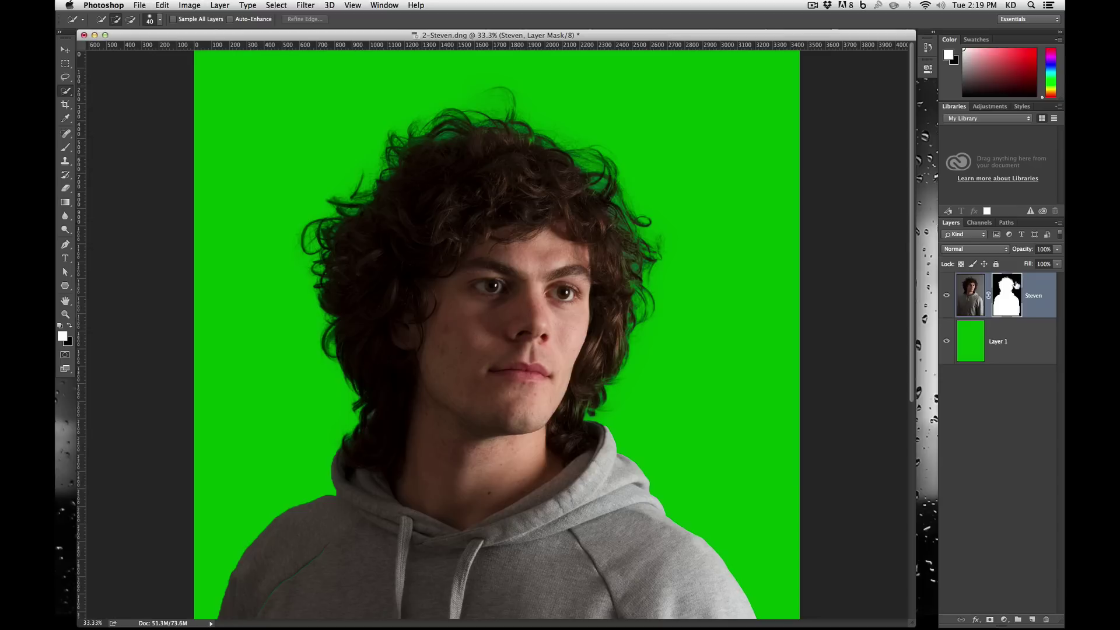
pyautogui.click(972, 290)
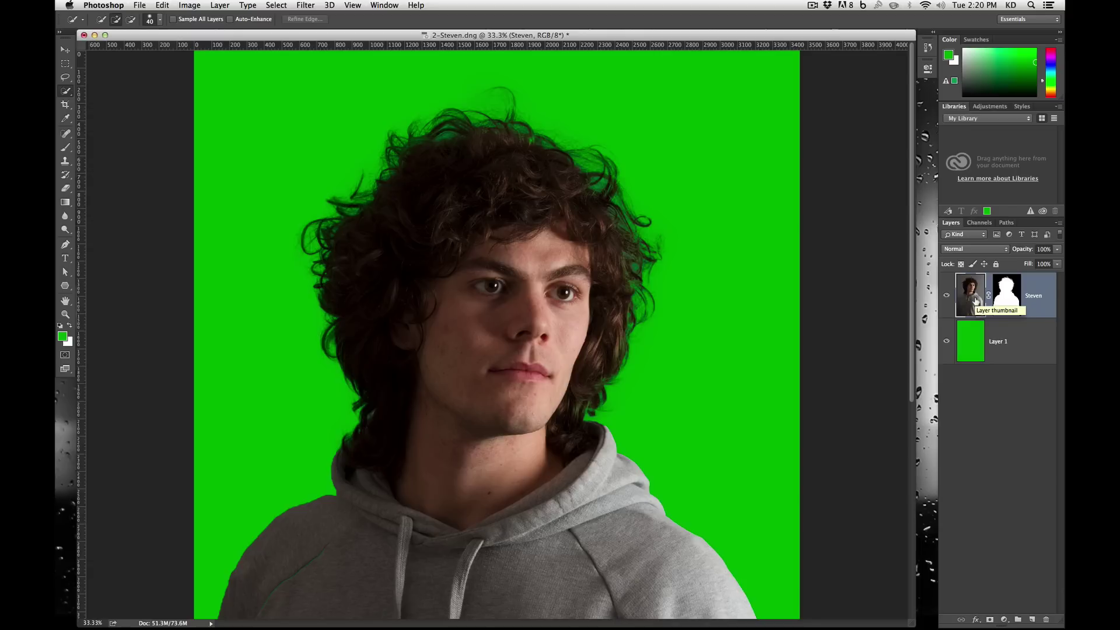
# Step: Fill the green background layer with a vertical linear gradient using the blue, white and gold preset
pyautogui.click(1008, 331)
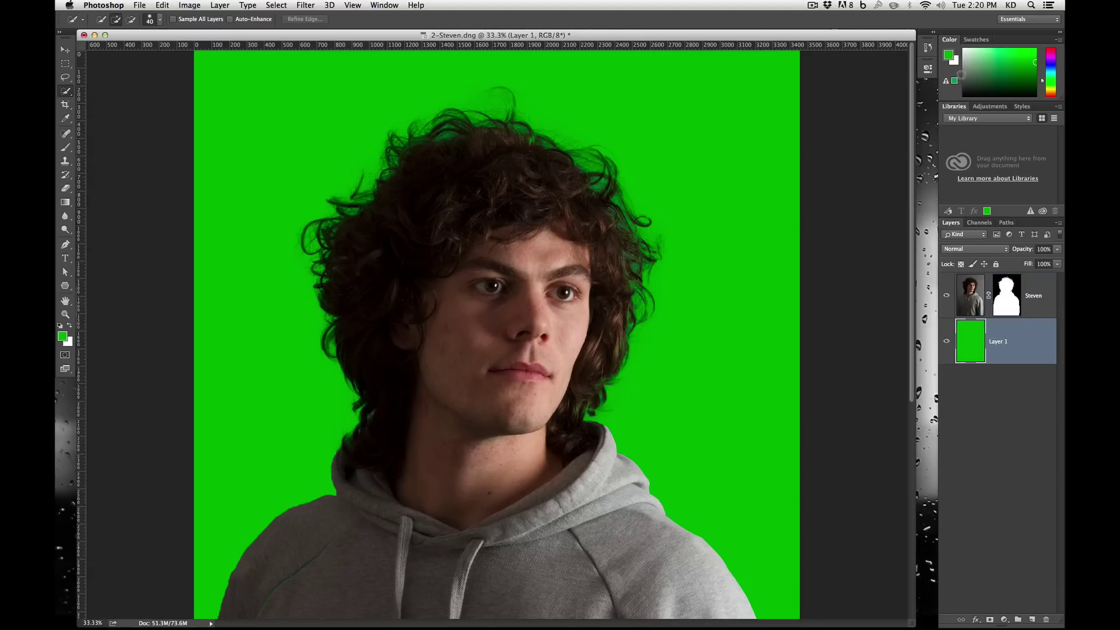
pyautogui.click(65, 202)
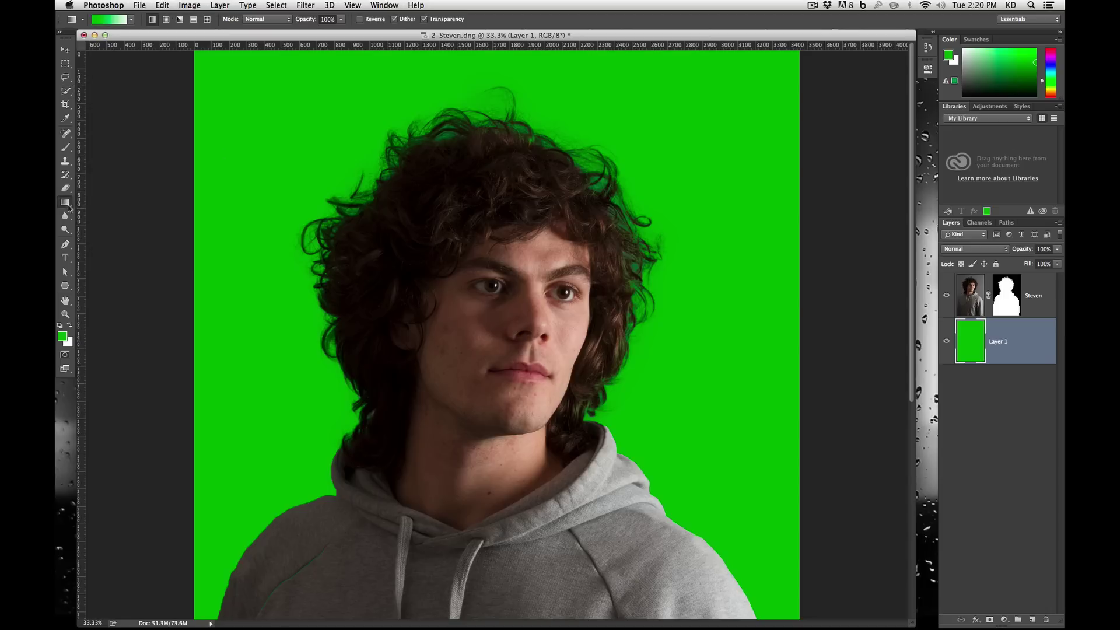
pyautogui.click(132, 21)
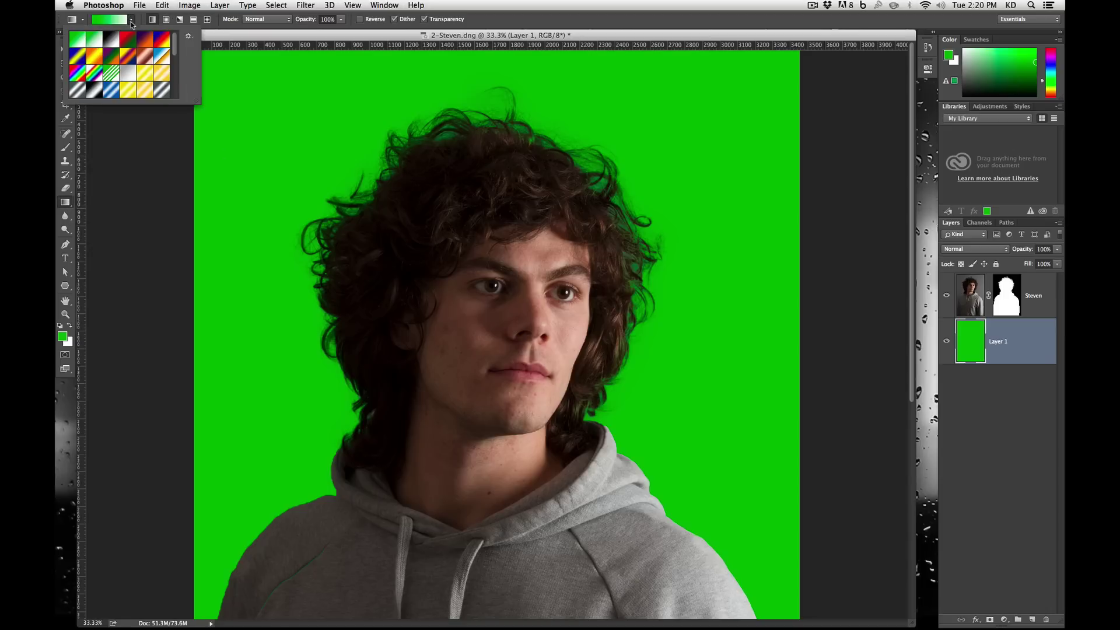
pyautogui.click(159, 60)
pyautogui.click(132, 21)
pyautogui.moveTo(298, 56); pyautogui.dragTo(295, 575)
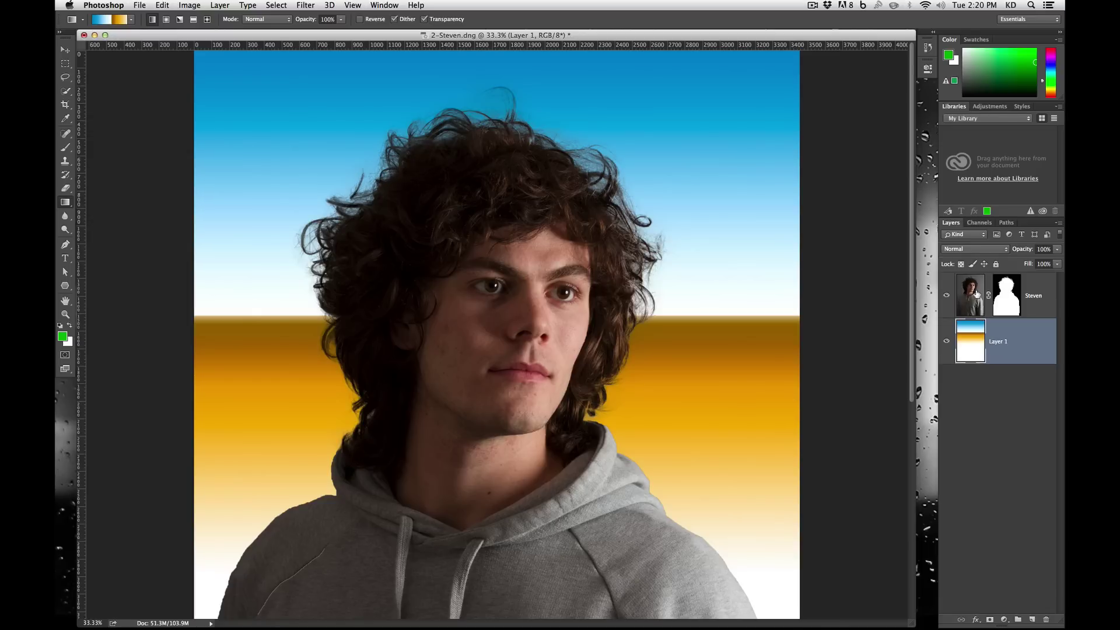
# Step: Duplicate the masked portrait layer together with its mask
pyautogui.click(1039, 290)
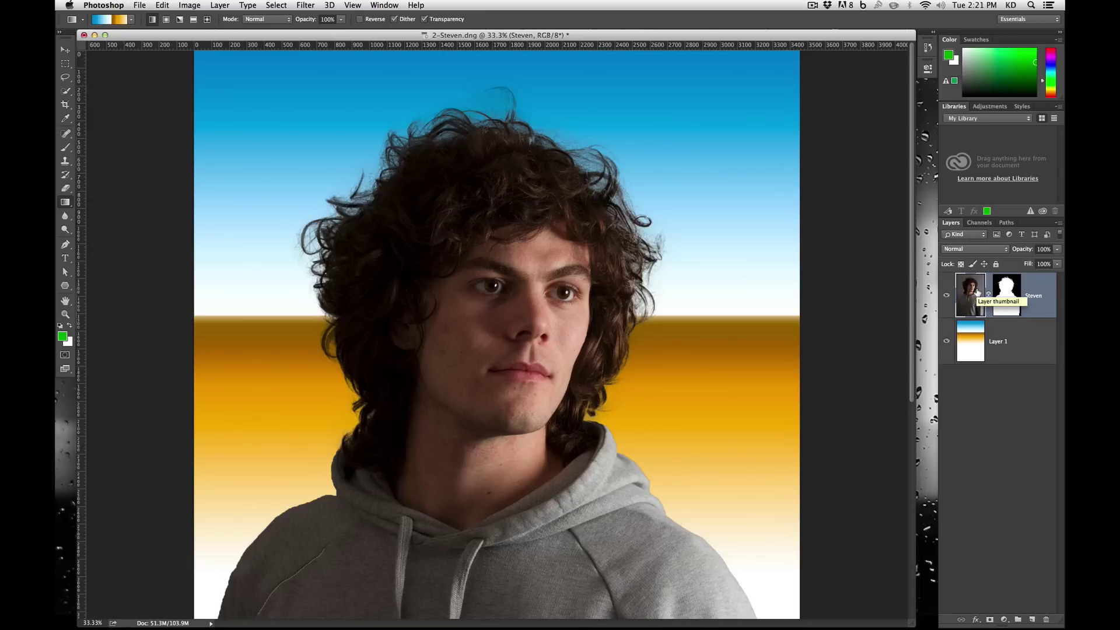
pyautogui.rightClick(978, 291)
pyautogui.click(1036, 281)
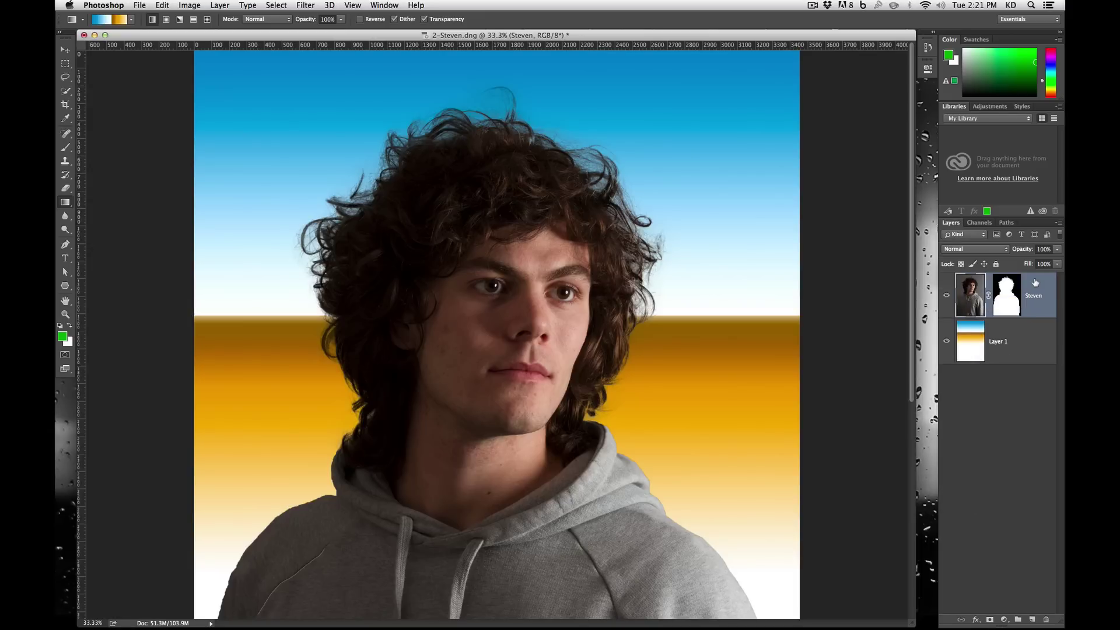
pyautogui.press('super+j')
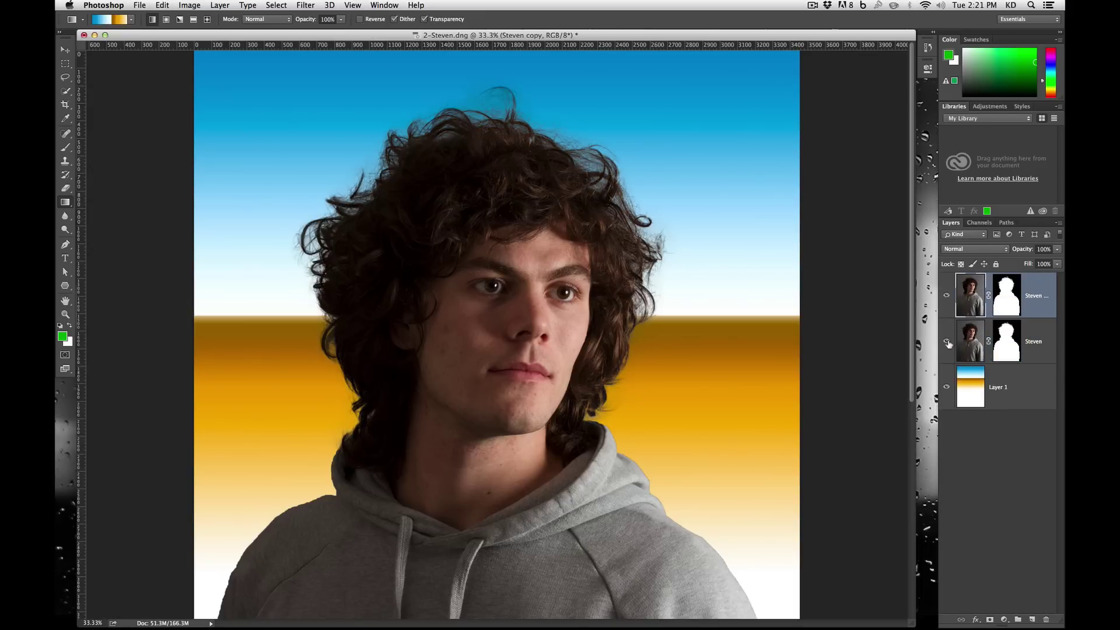
# Step: Hide the original portrait layer and apply the layer mask permanently on the duplicate
pyautogui.click(946, 345)
pyautogui.rightClick(1007, 289)
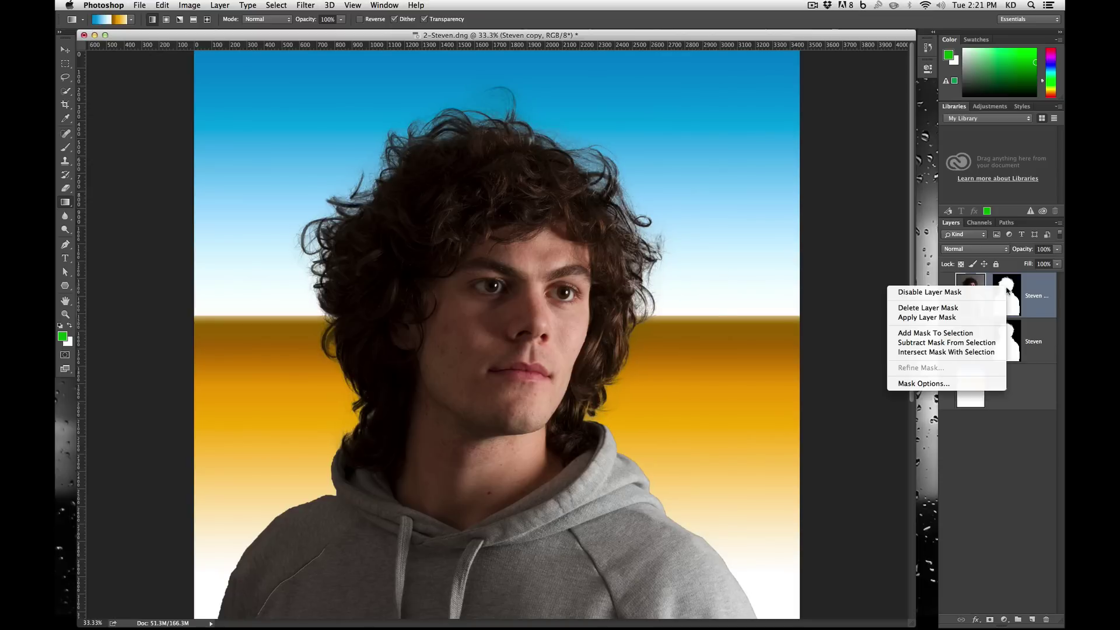
pyautogui.click(986, 316)
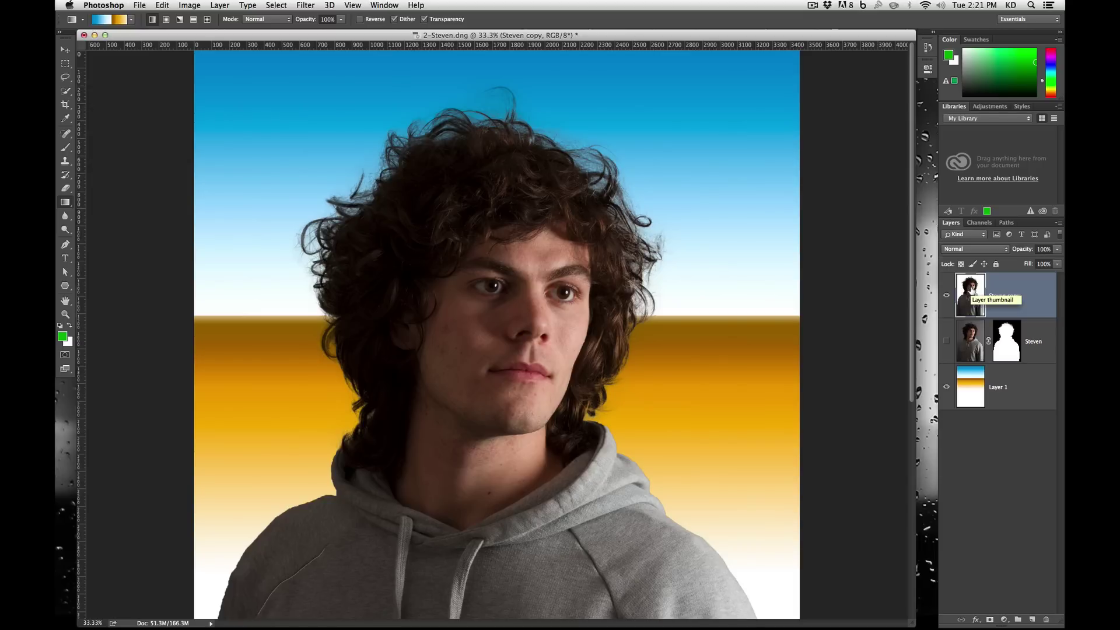
# Step: Reset the colors to default and fill the background layer, Layer 1, with black
pyautogui.click(1026, 397)
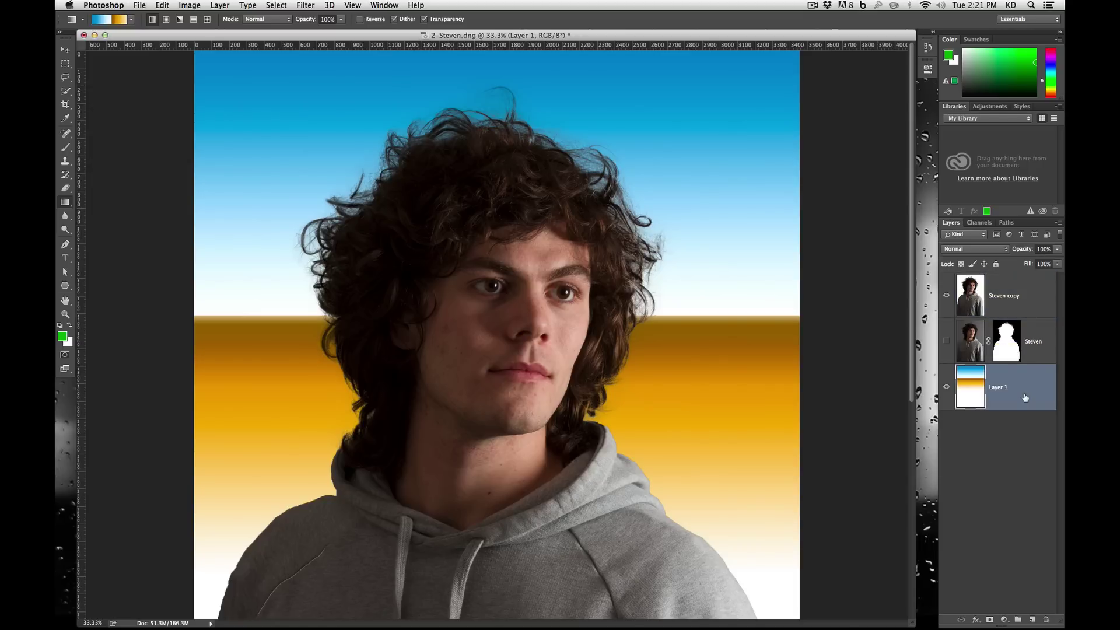
pyautogui.press('d')
pyautogui.hotkey('alt', 'BackSpace')
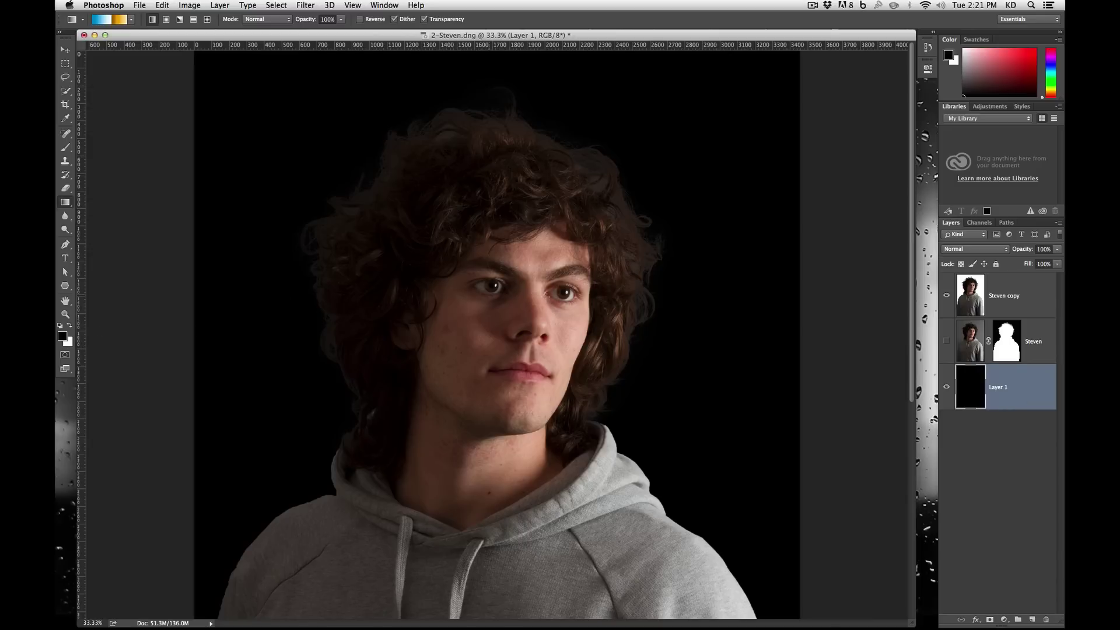
# Step: Try the Remove White Matte command on the portrait copy to clean its hair edges
pyautogui.click(1026, 306)
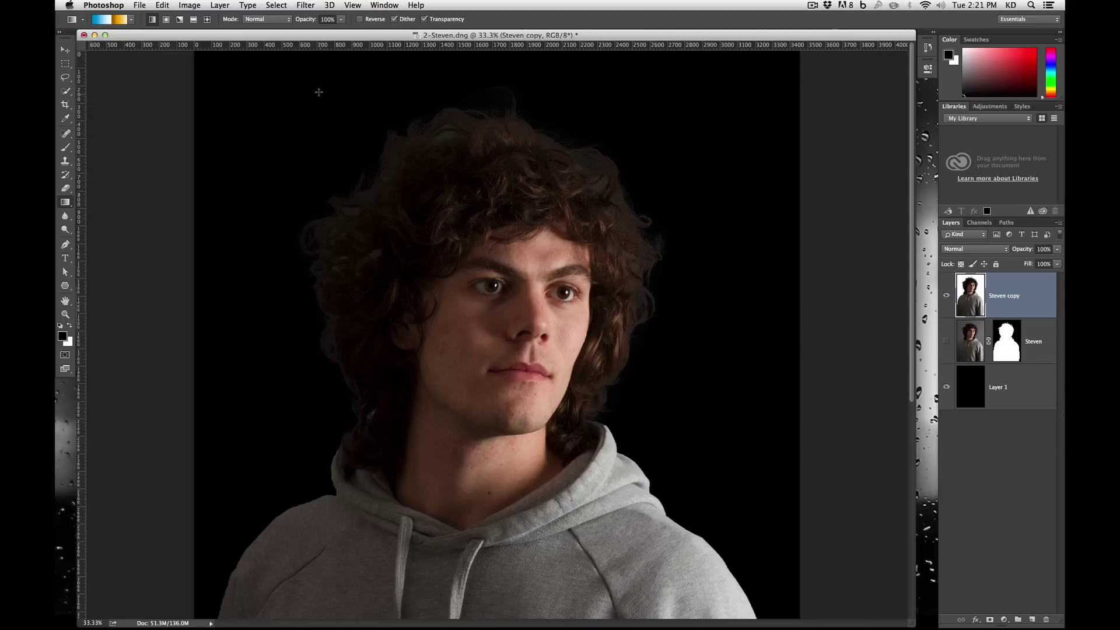
pyautogui.click(220, 5)
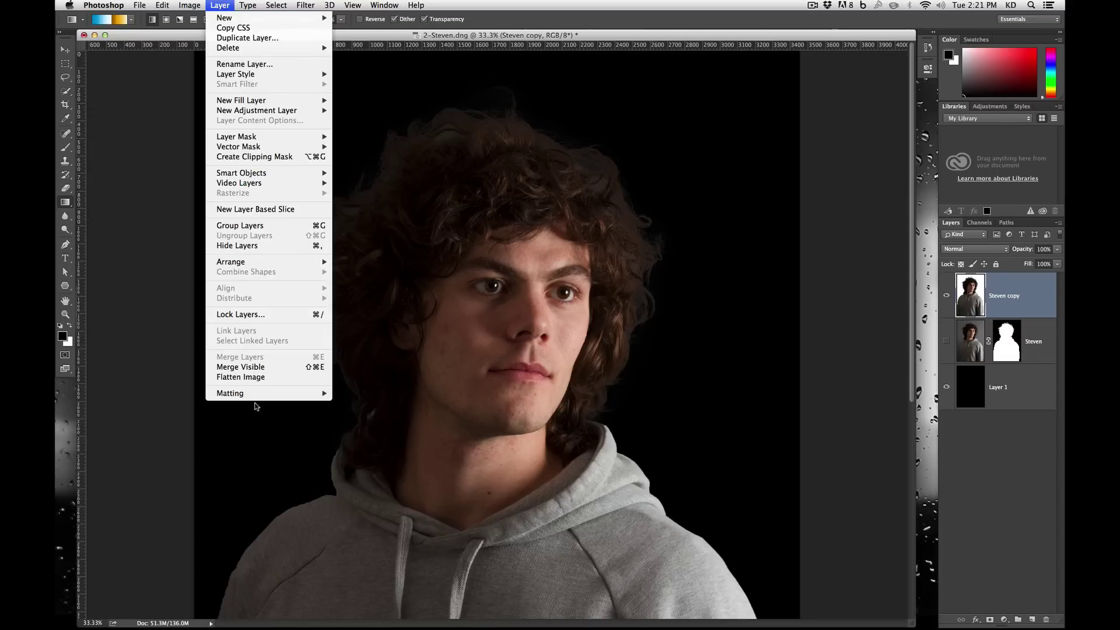
pyautogui.moveTo(255, 399)
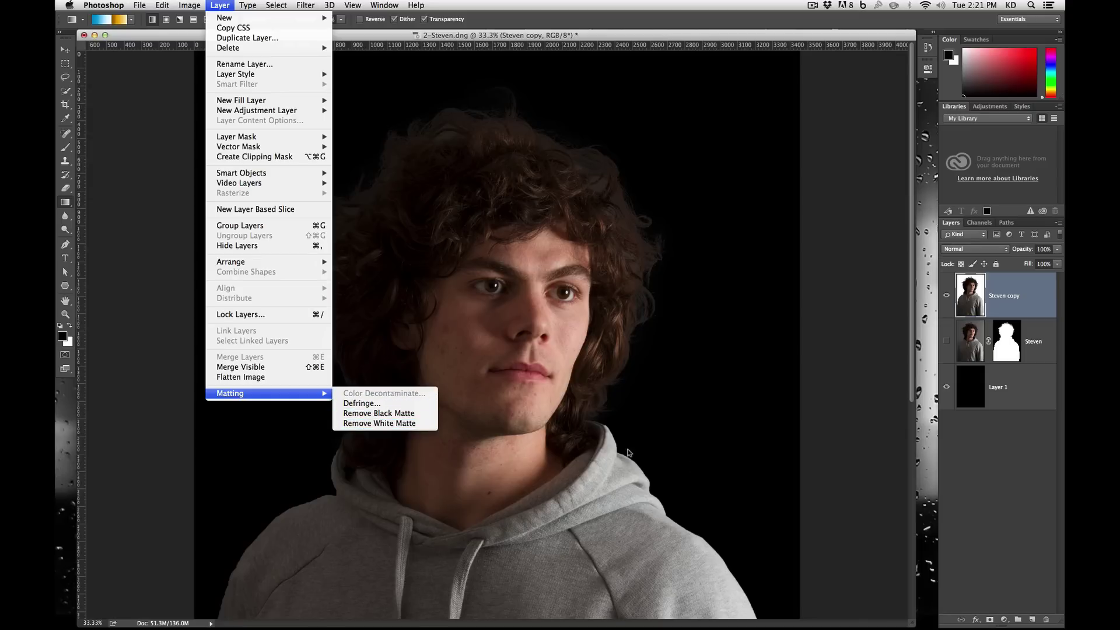
pyautogui.click(427, 424)
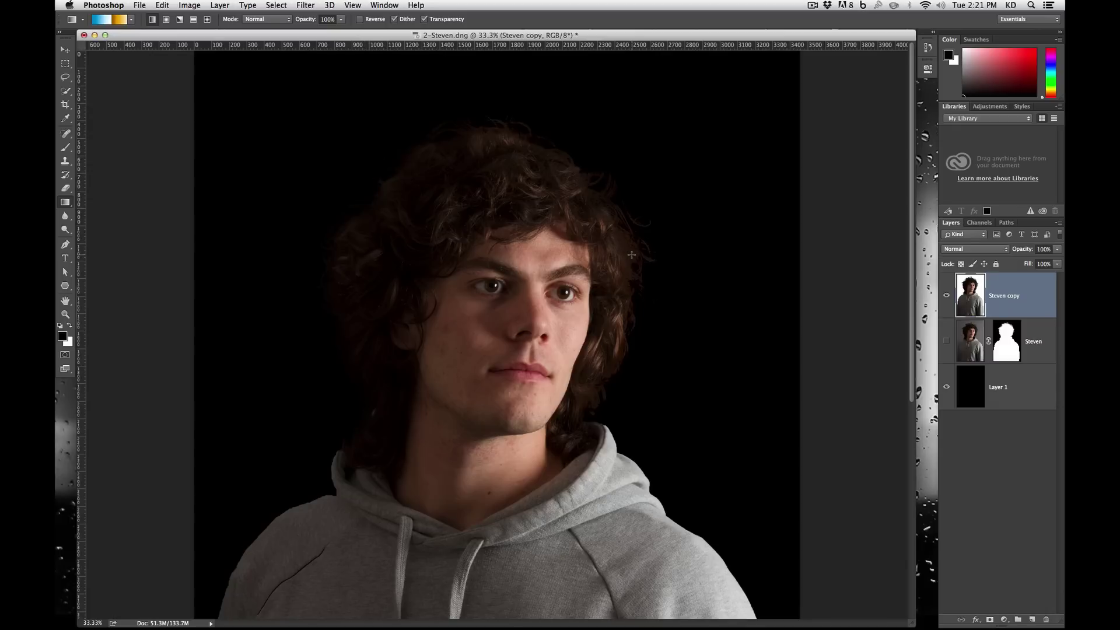
# Step: Hide and show the black background to compare the hair edges, and revert the history to the Fill Layer state
pyautogui.click(947, 388)
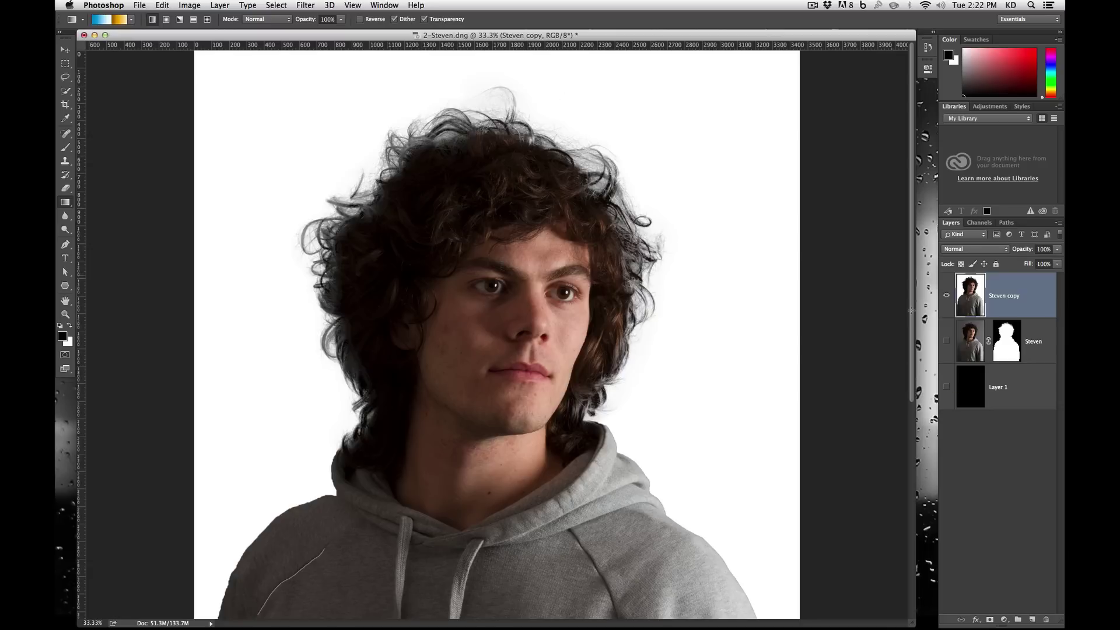
pyautogui.click(947, 387)
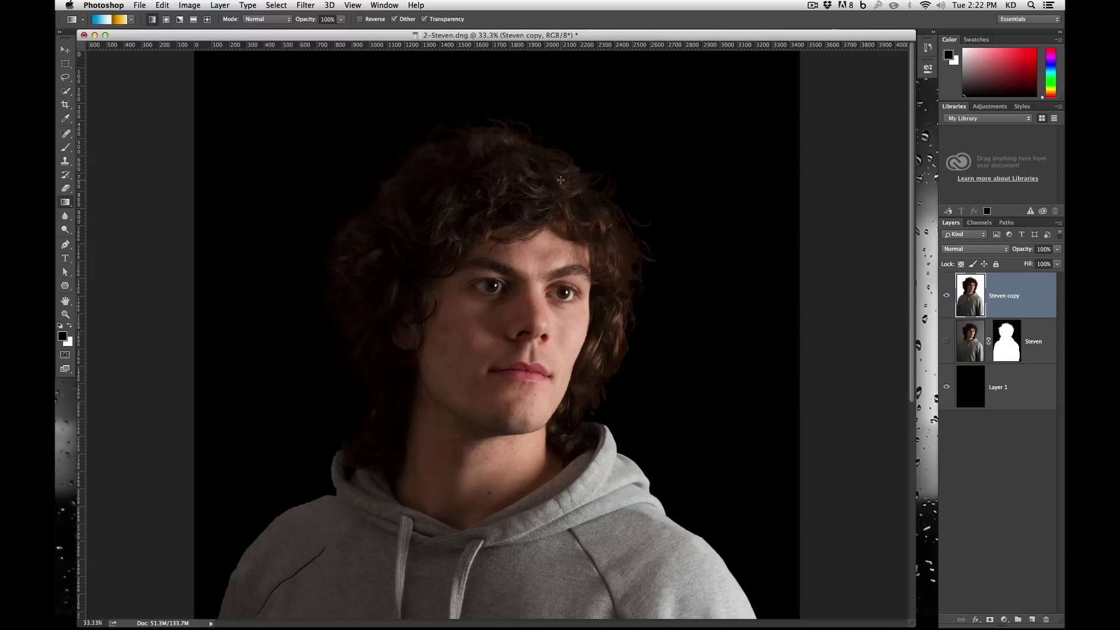
pyautogui.click(928, 48)
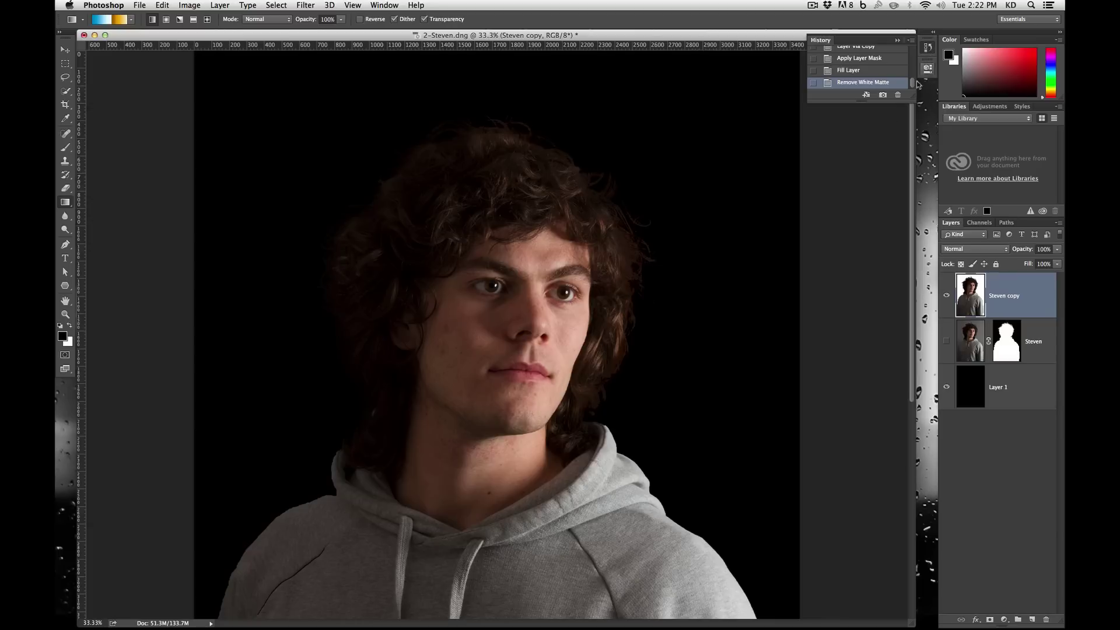
pyautogui.click(881, 70)
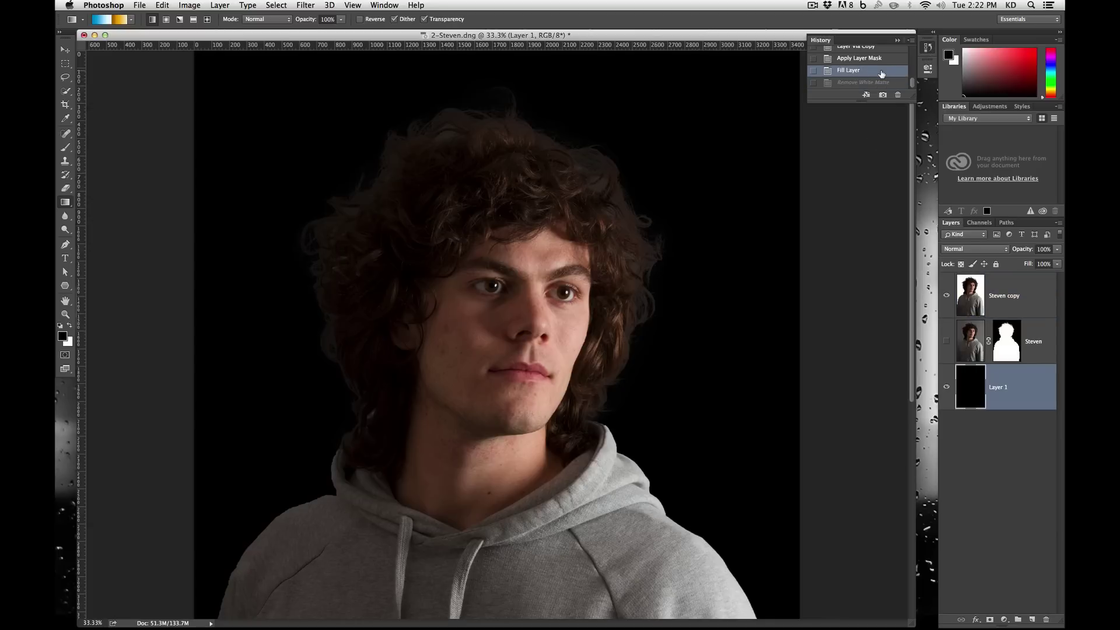
# Step: Defringe the portrait copy with a width of 2 pixels
pyautogui.click(229, 5)
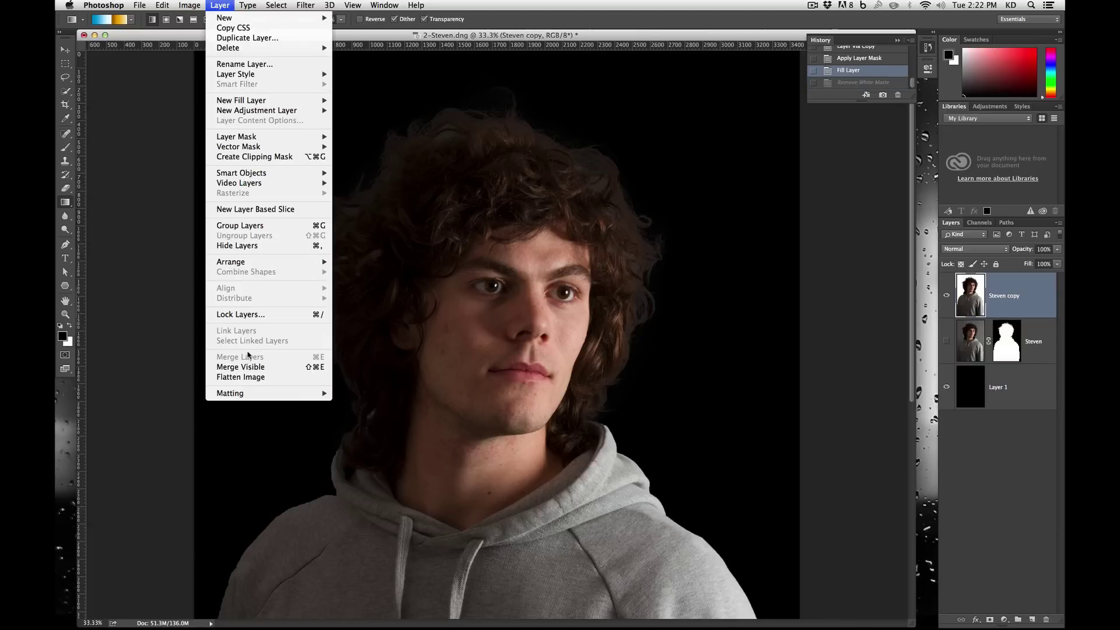
pyautogui.click(402, 403)
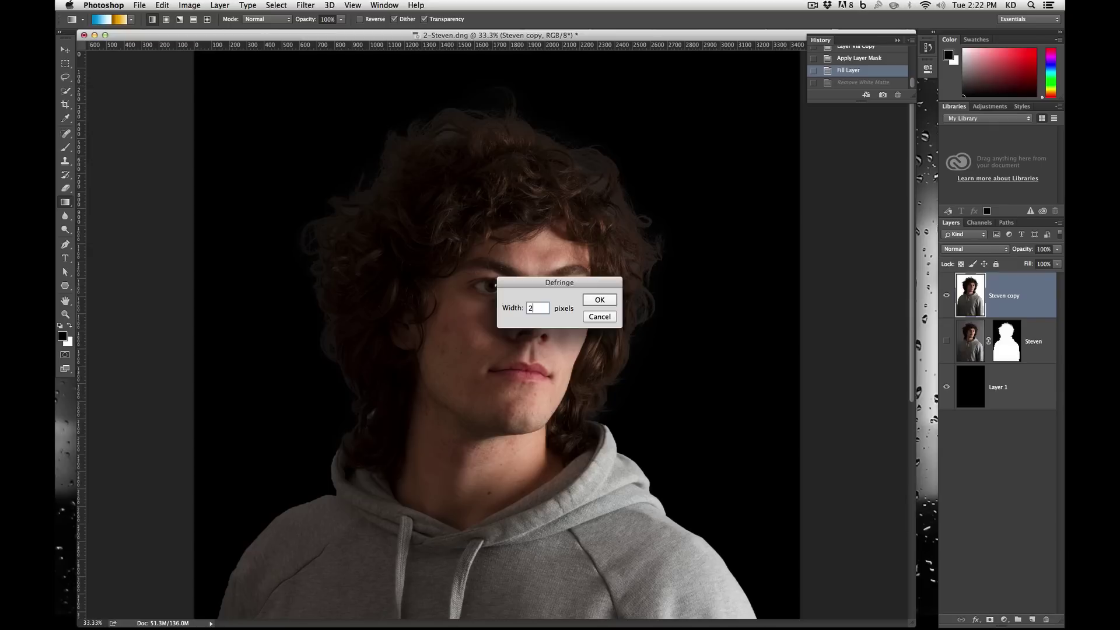
pyautogui.press('Return')
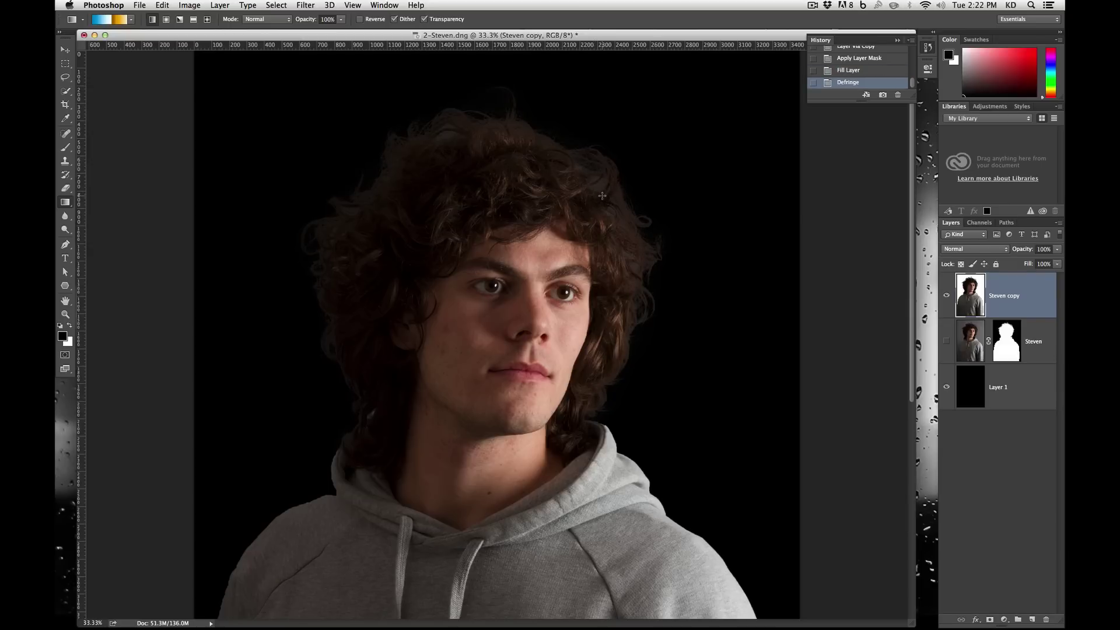
# Step: Load the portrait copy's outline as a selection and switch to a selection tool
pyautogui.keyDown('super'); pyautogui.click(983, 309); pyautogui.keyUp('super')
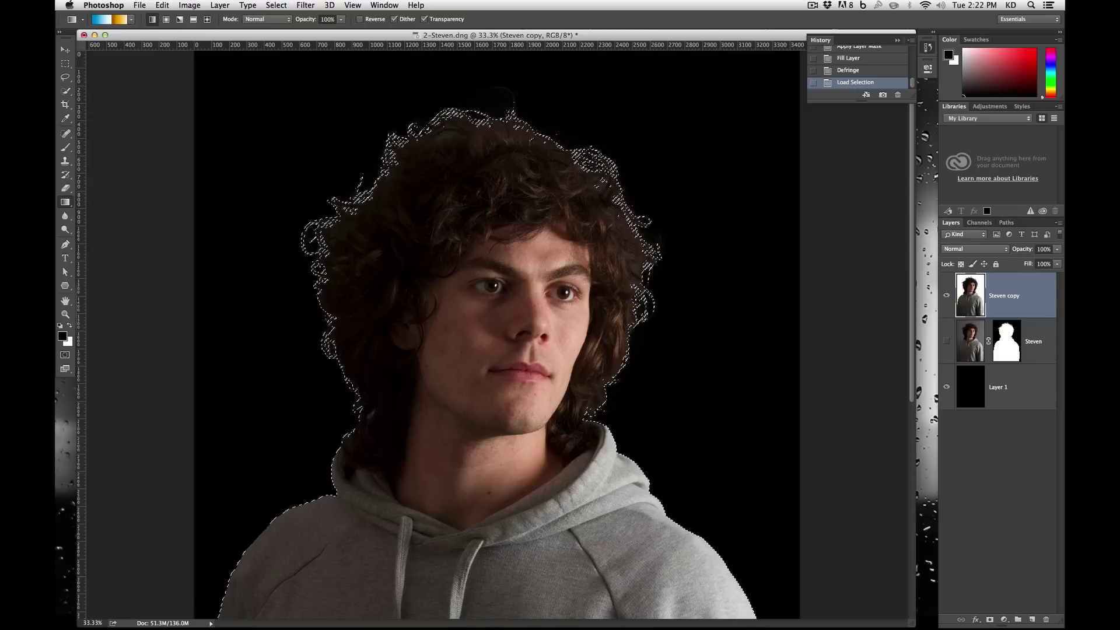
pyautogui.click(65, 77)
# Step: Try pulling the selection inward in Refine Edge with a Shift Edge of about -29%, and cancel the dialog
pyautogui.press('alt+super+r')
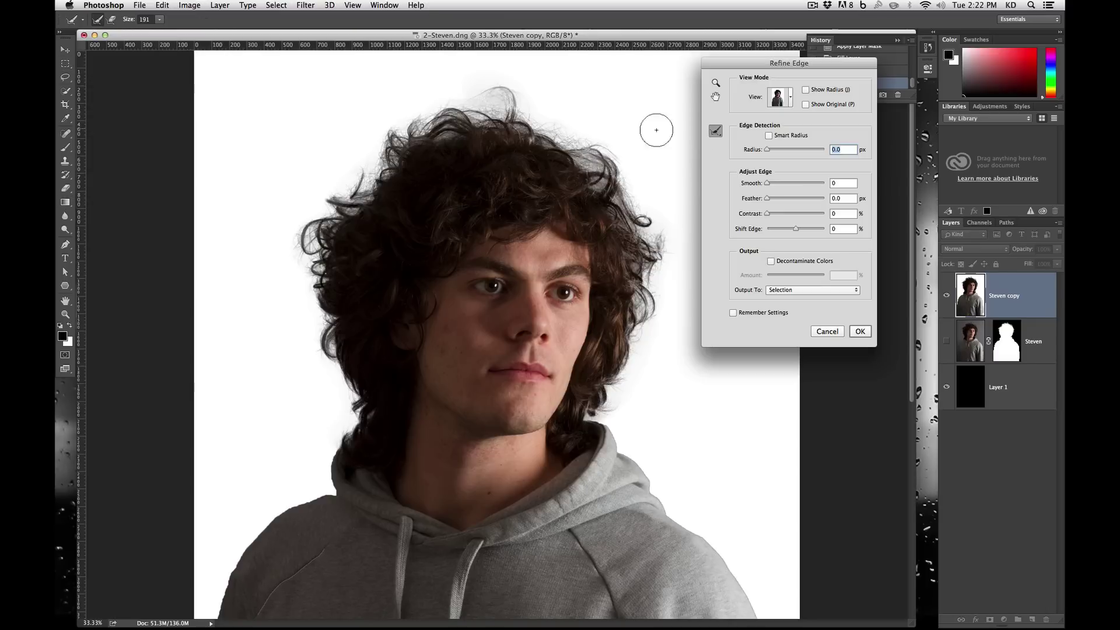
pyautogui.moveTo(795, 229); pyautogui.dragTo(792, 229)
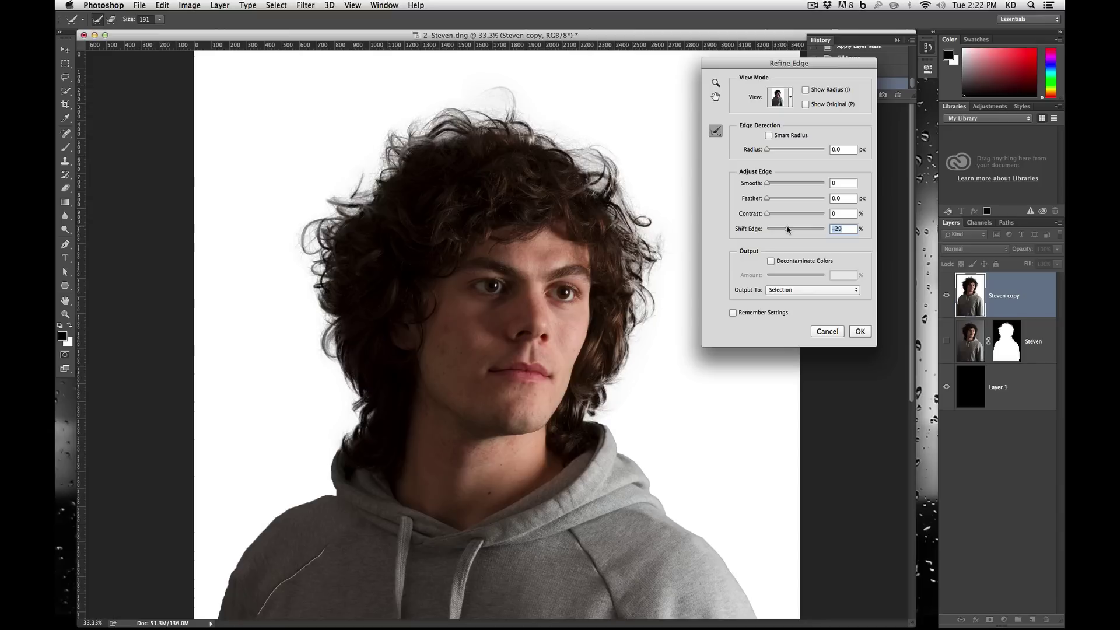
pyautogui.moveTo(783, 229); pyautogui.dragTo(789, 229)
pyautogui.click(813, 333)
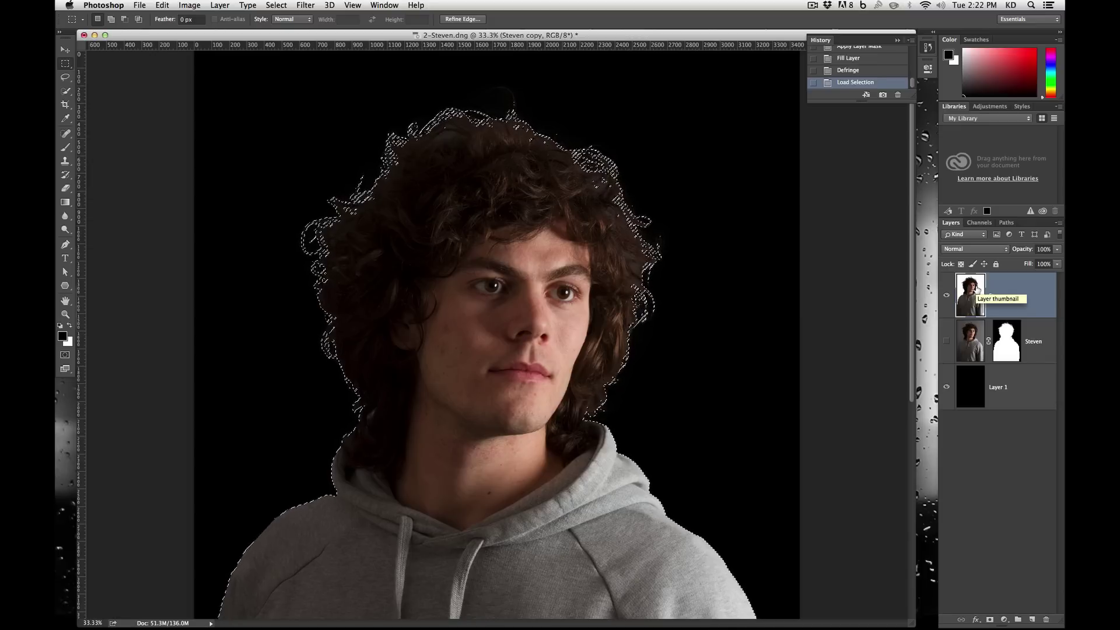
# Step: Clear the selection and delete the portrait copy, leaving only the masked portrait layer visible with the black Layer 1 hidden
pyautogui.press('super+d')
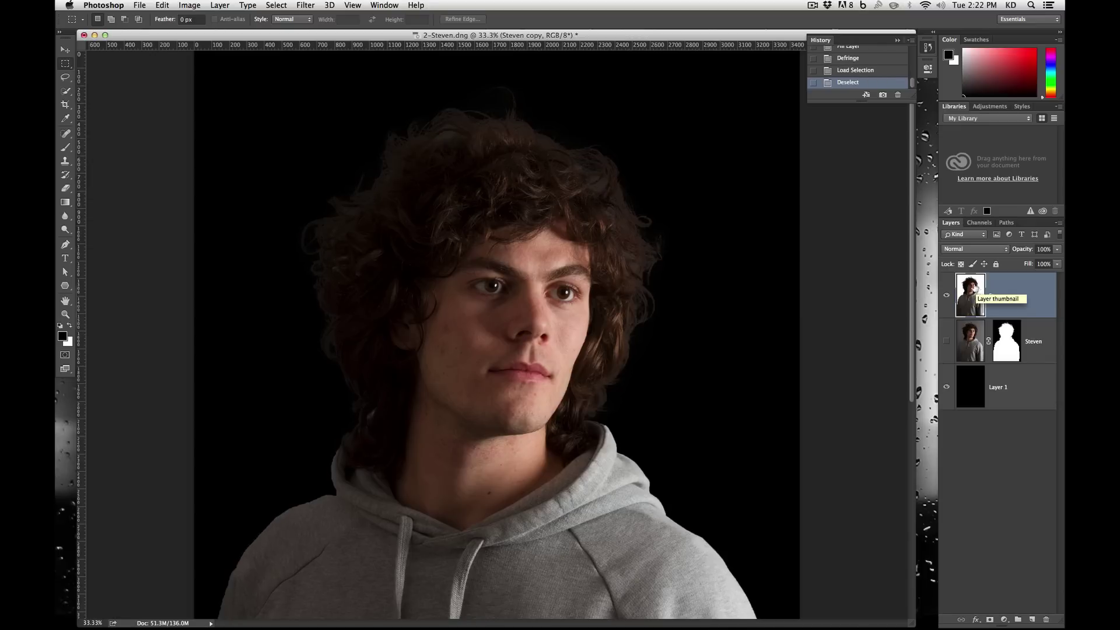
pyautogui.press('BackSpace')
pyautogui.click(946, 295)
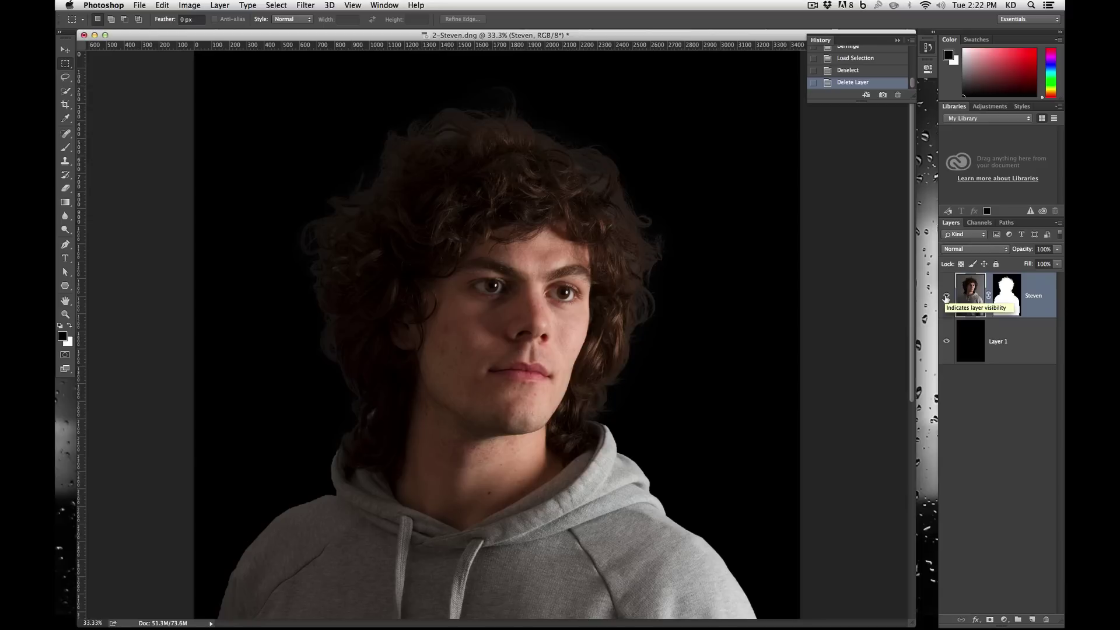
pyautogui.click(946, 341)
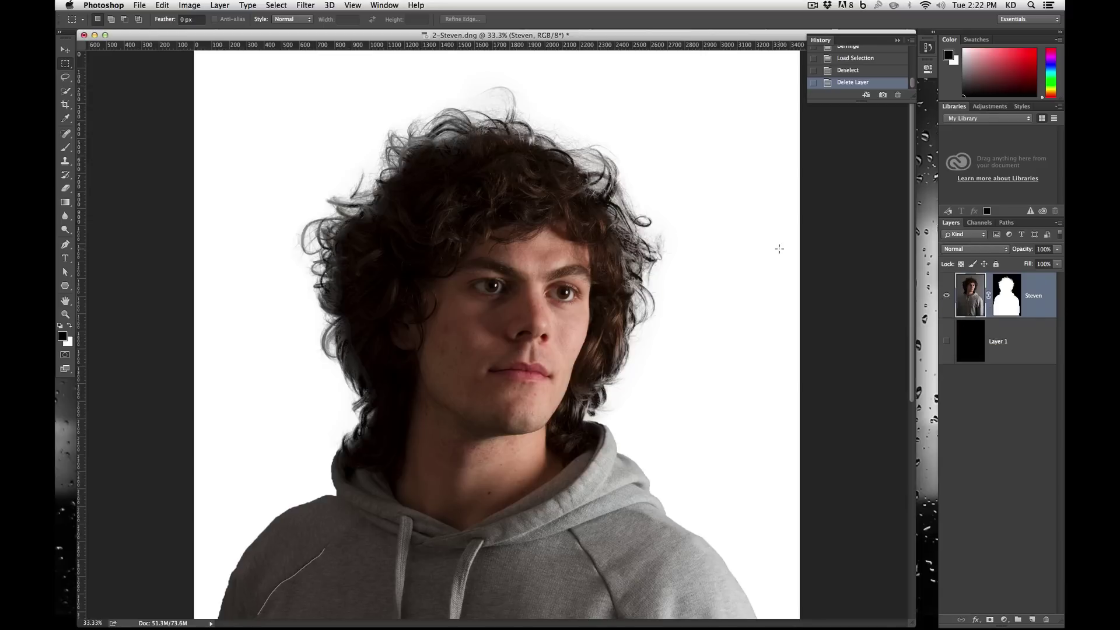
# Step: Set the transparency grid size to Medium in the preferences so the cutout displays on a checkerboard
pyautogui.click(67, 50)
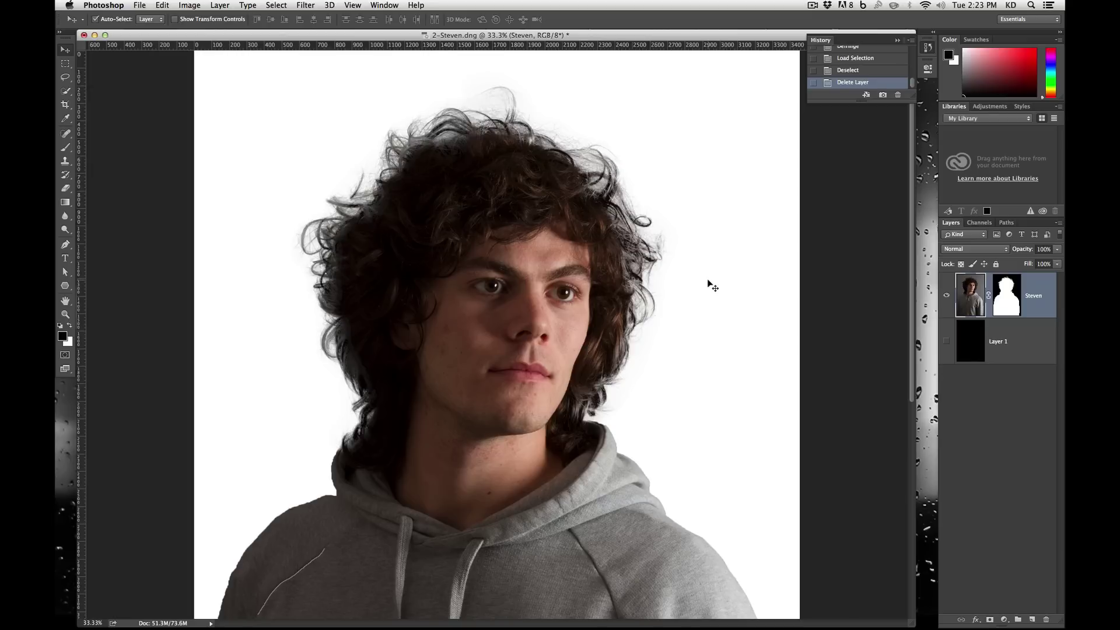
pyautogui.press('i')
pyautogui.press('super+k')
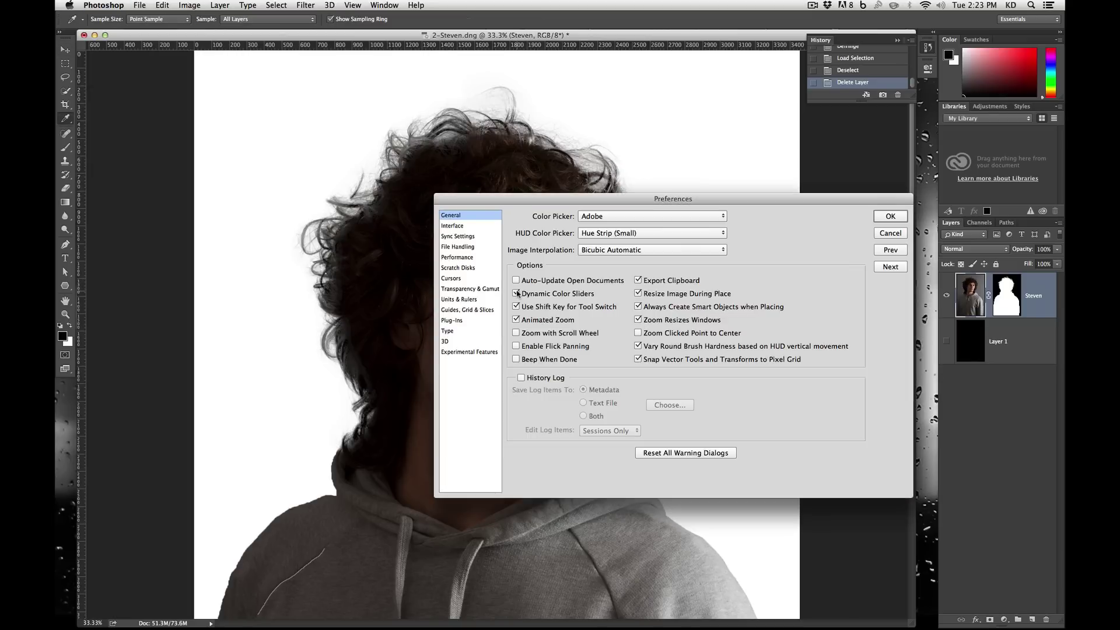
pyautogui.click(496, 290)
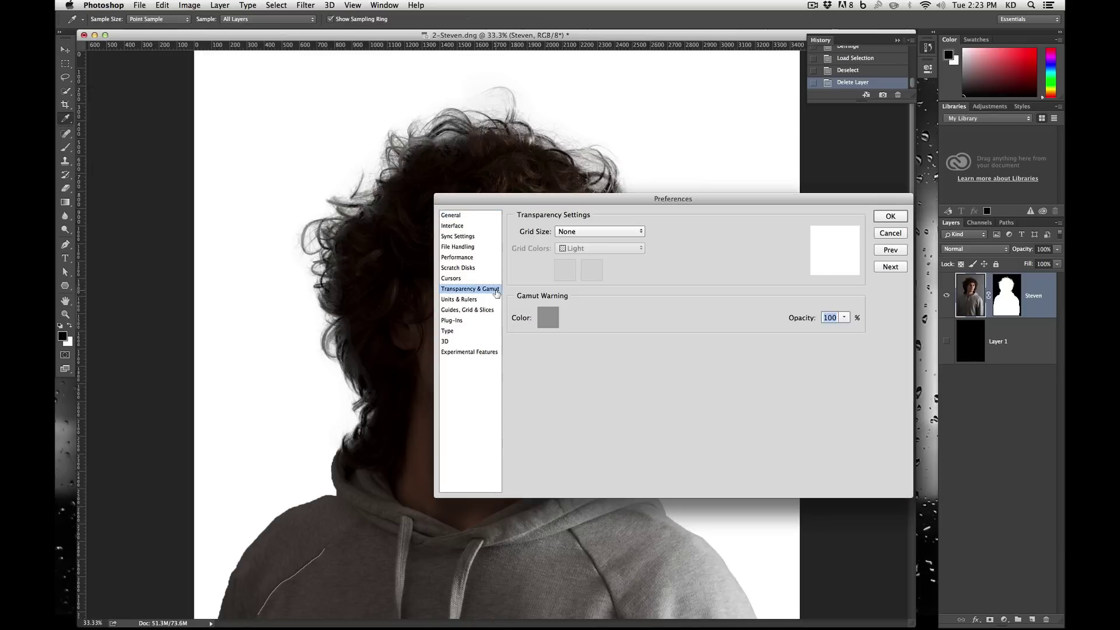
pyautogui.click(600, 232)
pyautogui.click(600, 250)
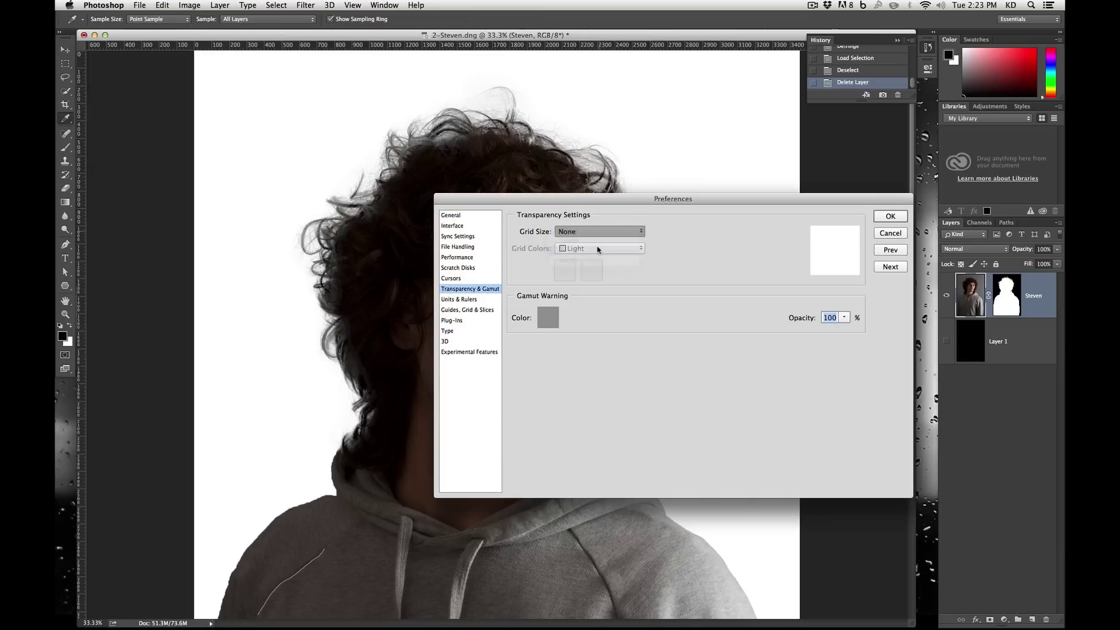
pyautogui.click(891, 216)
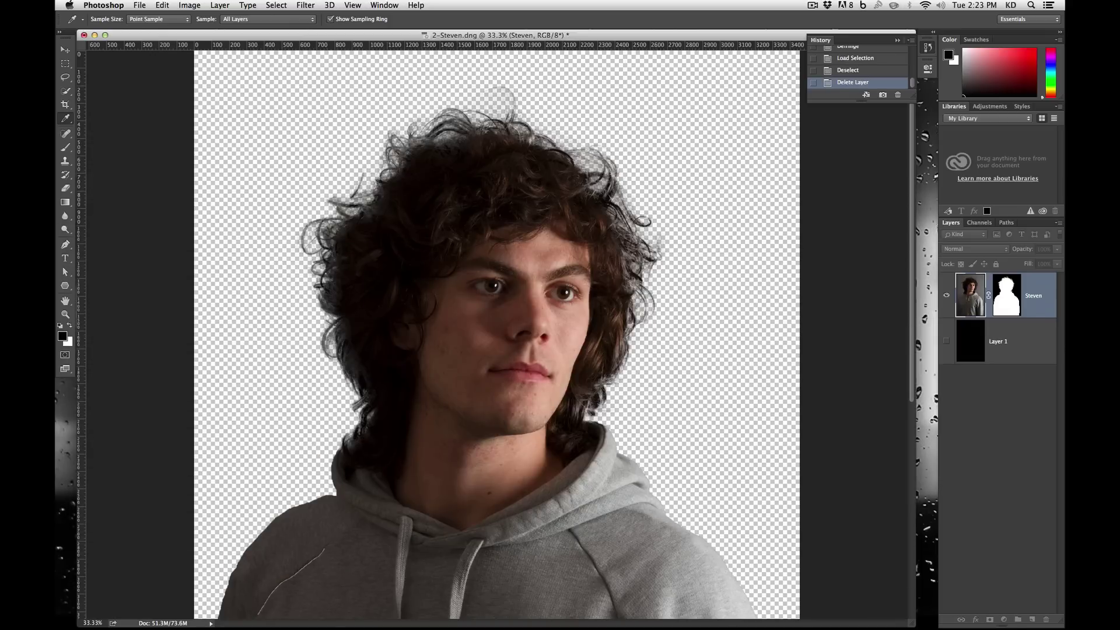
# Step: Set the transparency grid size back to None in the Transparency & Gamut preferences and apply it
pyautogui.press('super+k')
pyautogui.moveTo(809, 242); pyautogui.dragTo(954, 315)
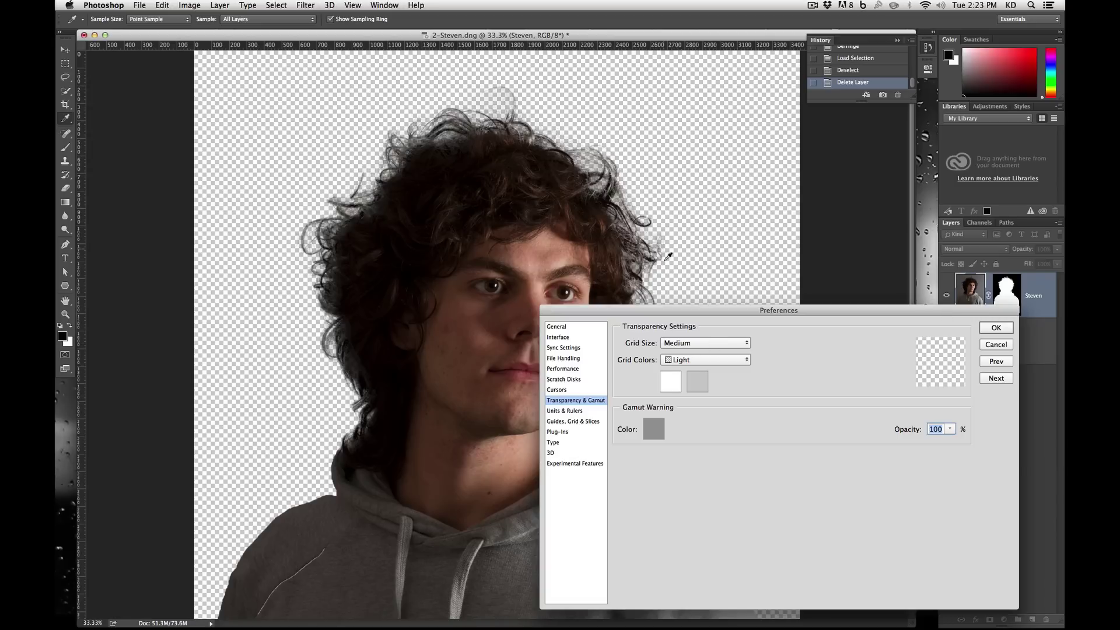
pyautogui.click(695, 343)
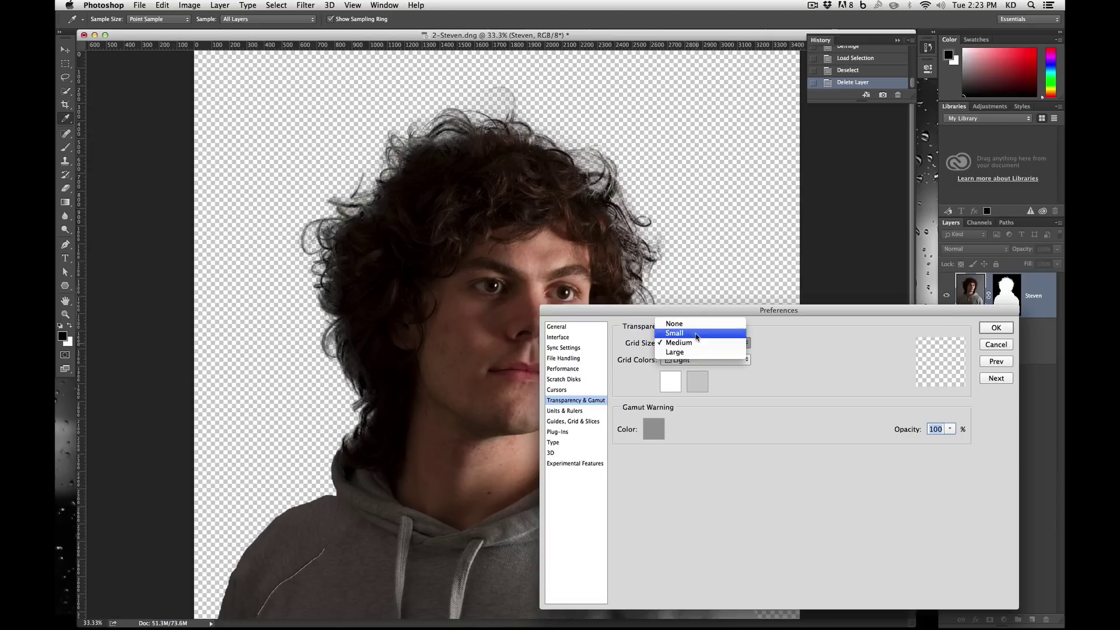
pyautogui.click(696, 325)
pyautogui.click(995, 328)
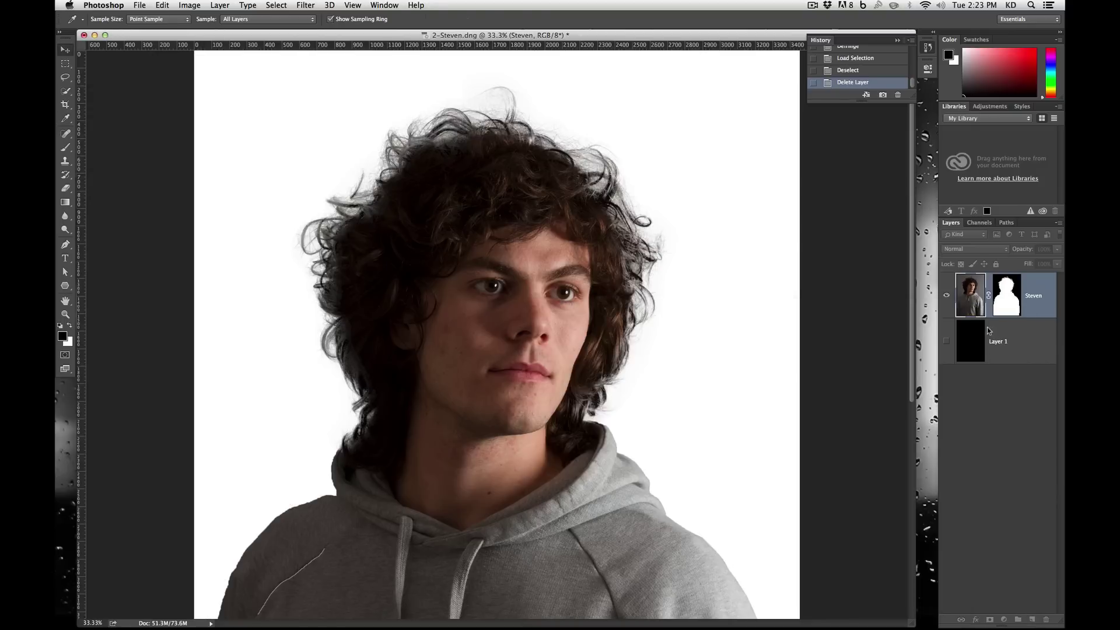